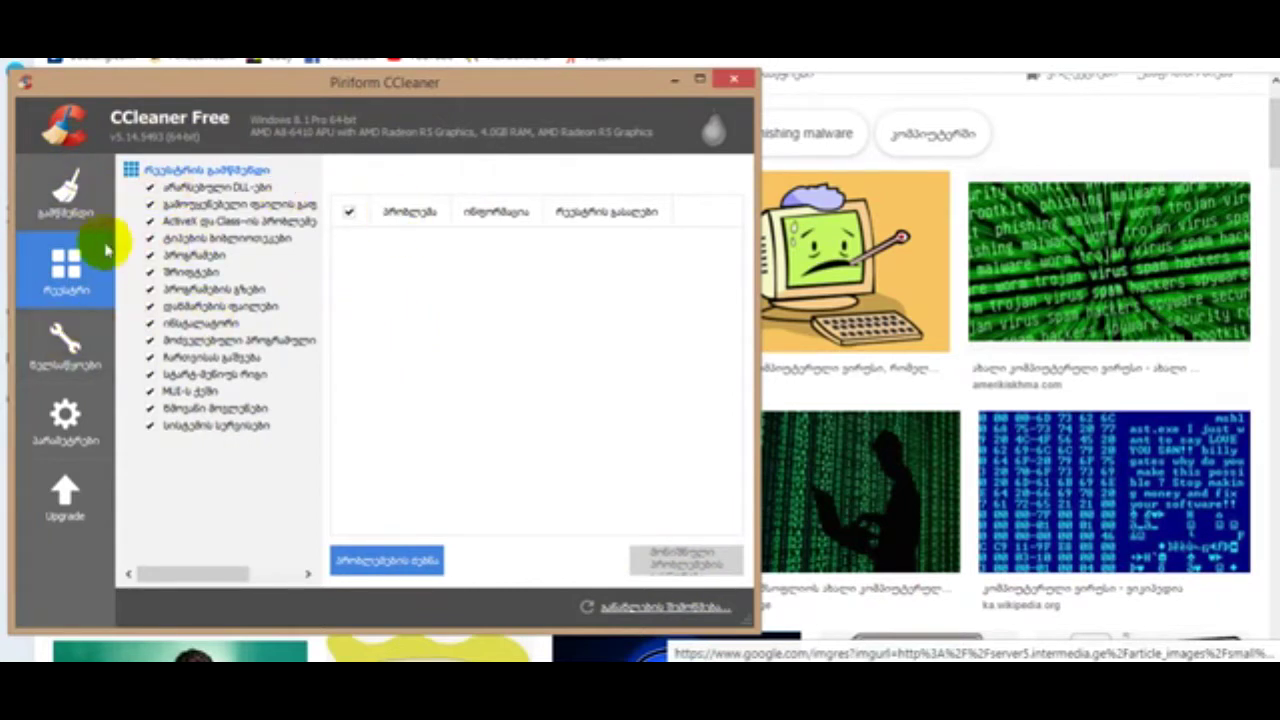
Look over CCleaner's system cleaning options and its registry cleaner section, and minimize the window
click(63, 192)
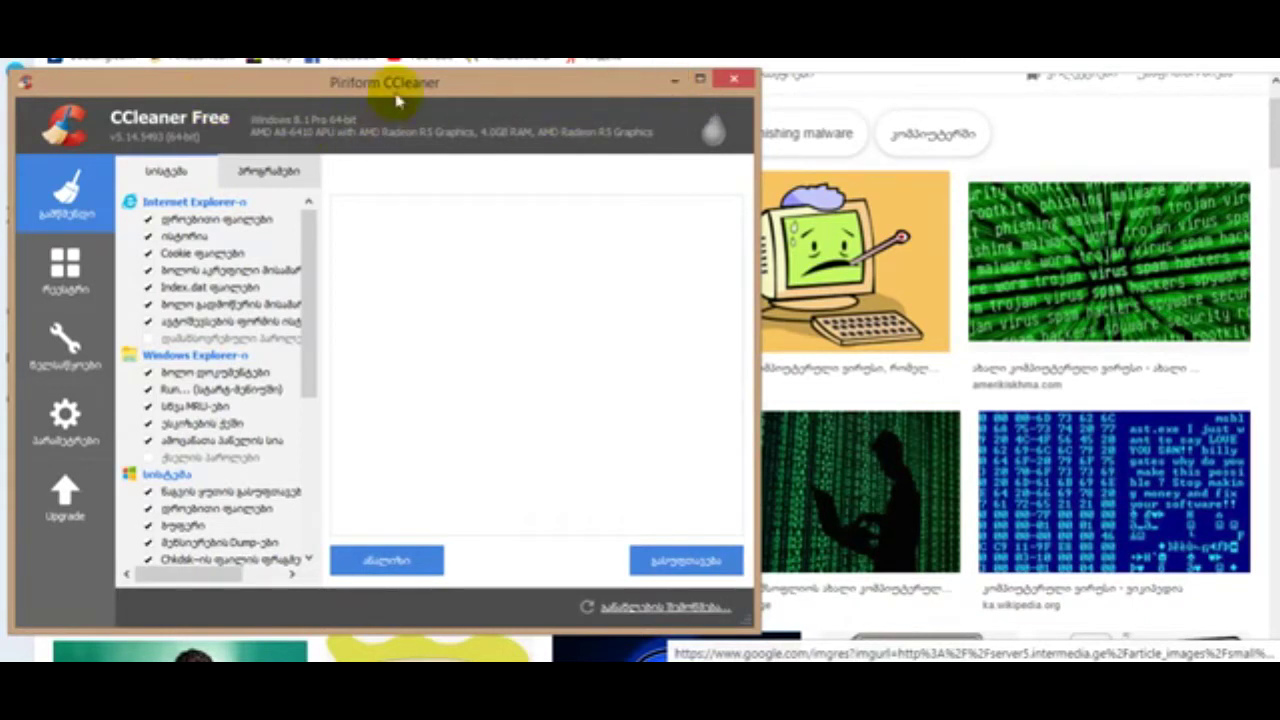
drag(391, 86, 497, 93)
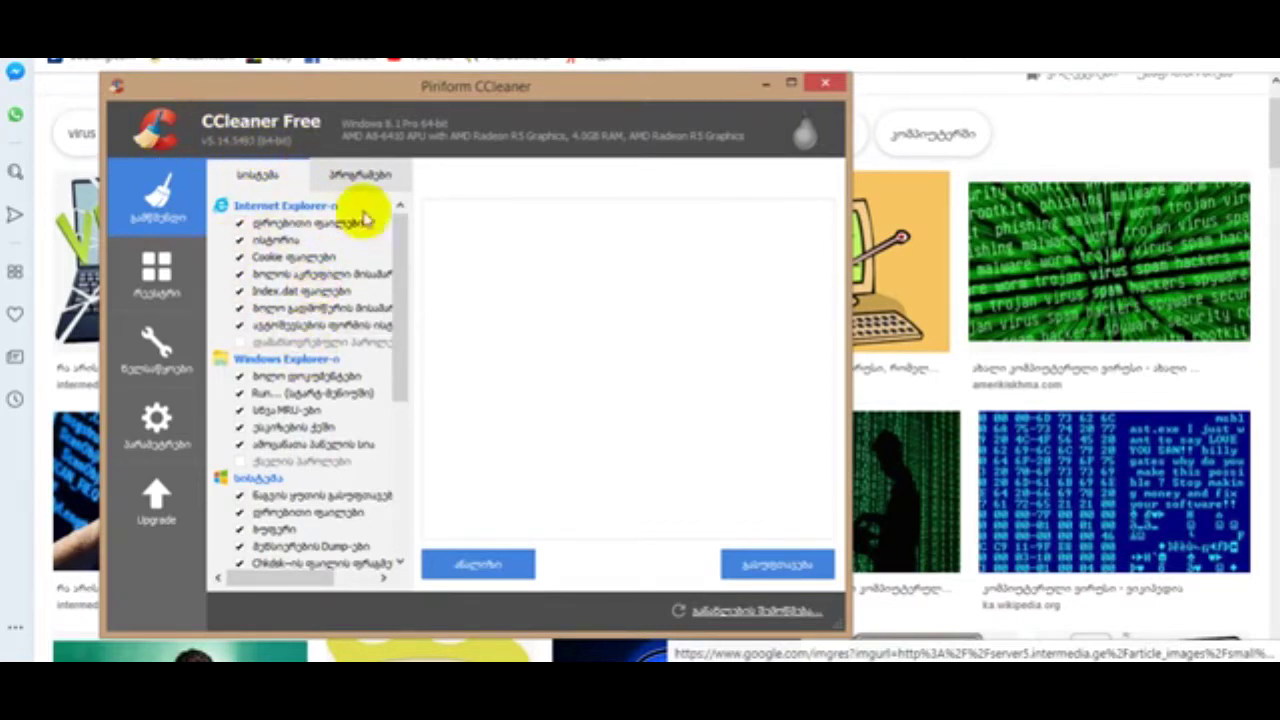
click(150, 272)
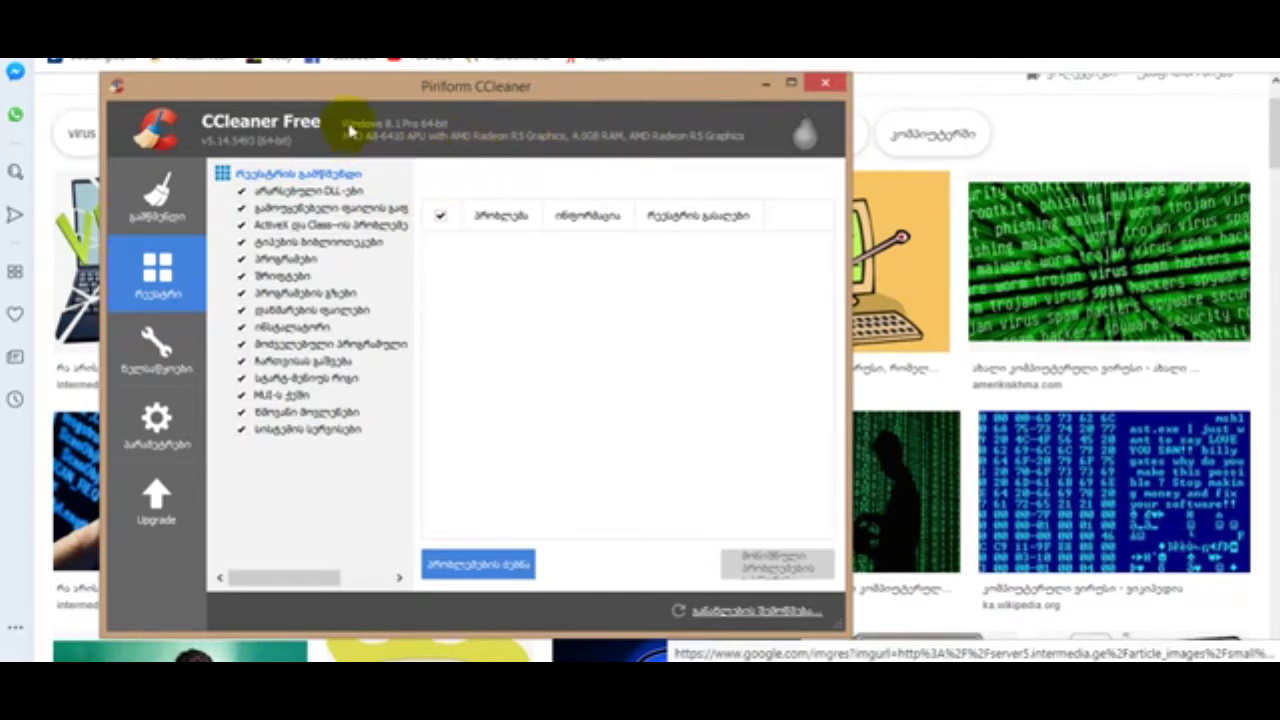
drag(432, 90, 438, 97)
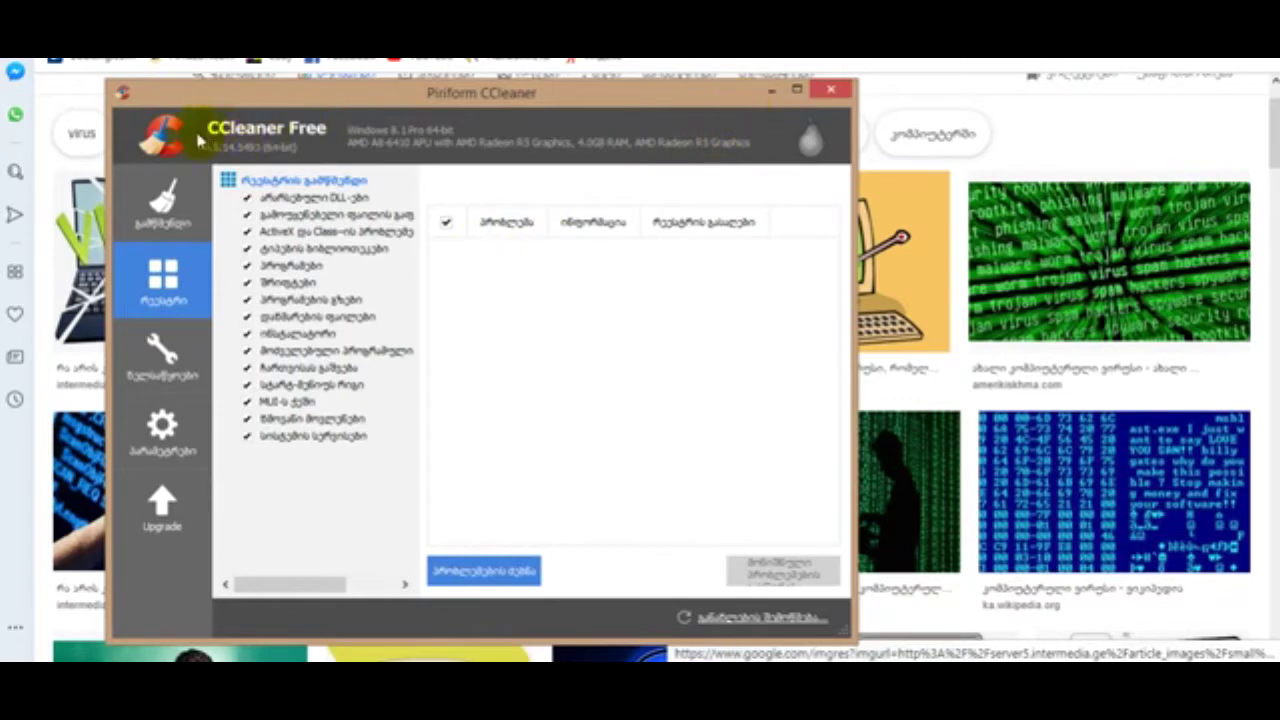
click(771, 91)
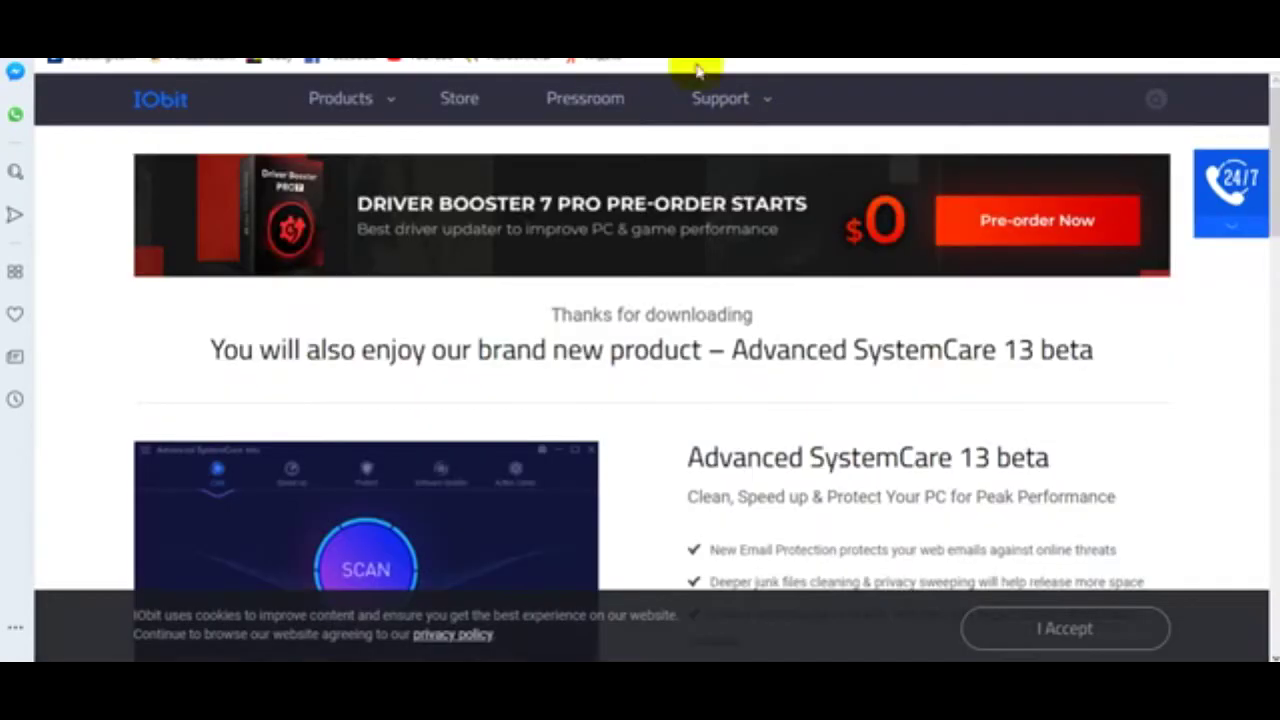
Start an Advanced SystemCare scan with all categories selected and minimize the program while it runs
scroll(654, 457, down, 5)
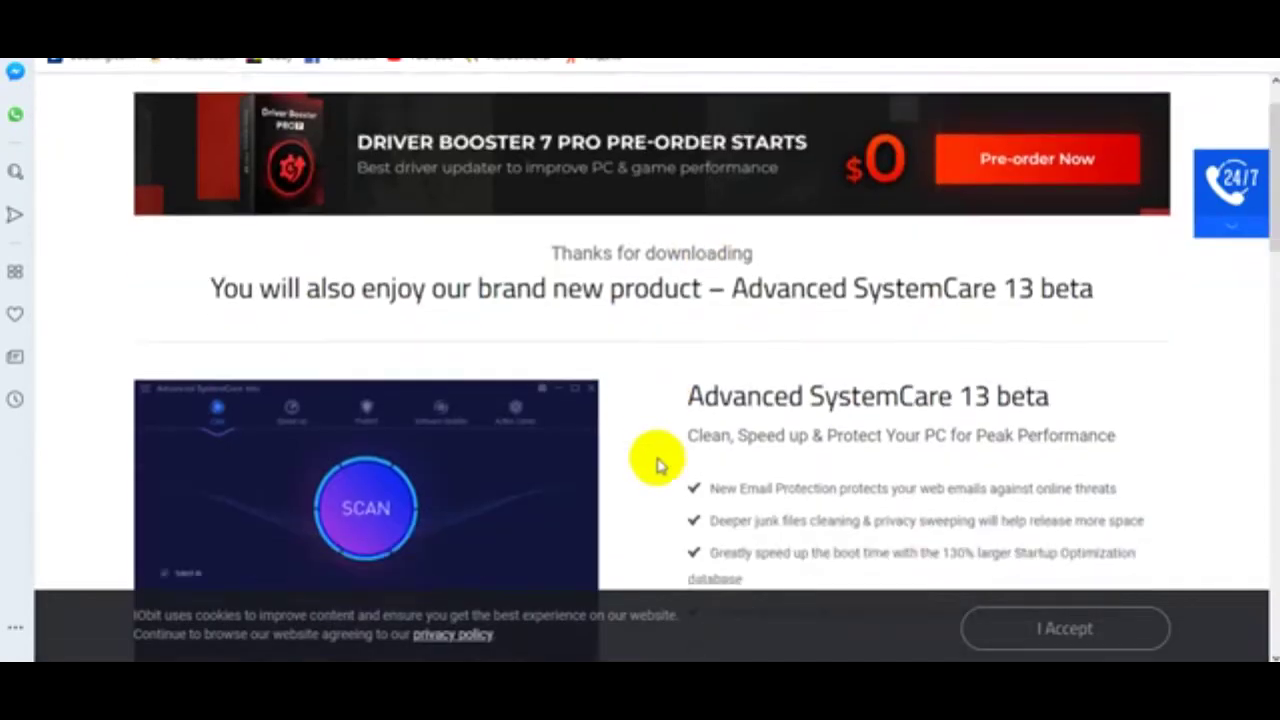
scroll(766, 349, down, 1)
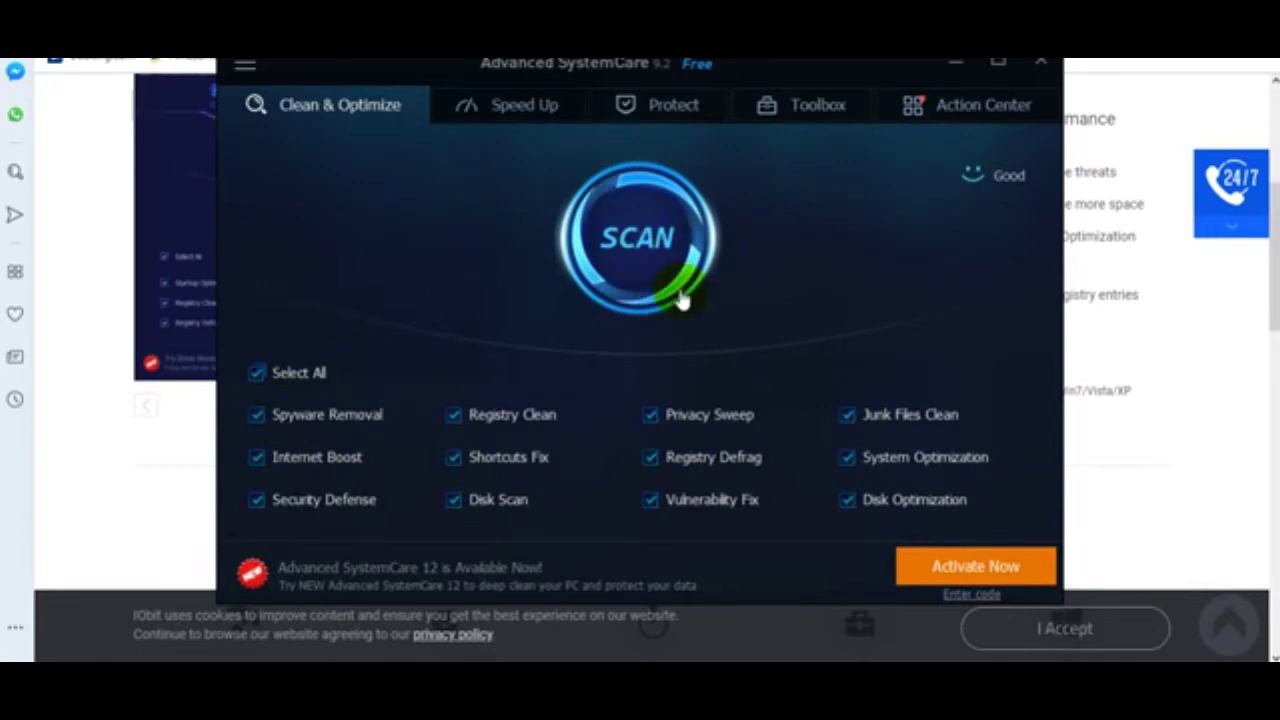
click(644, 250)
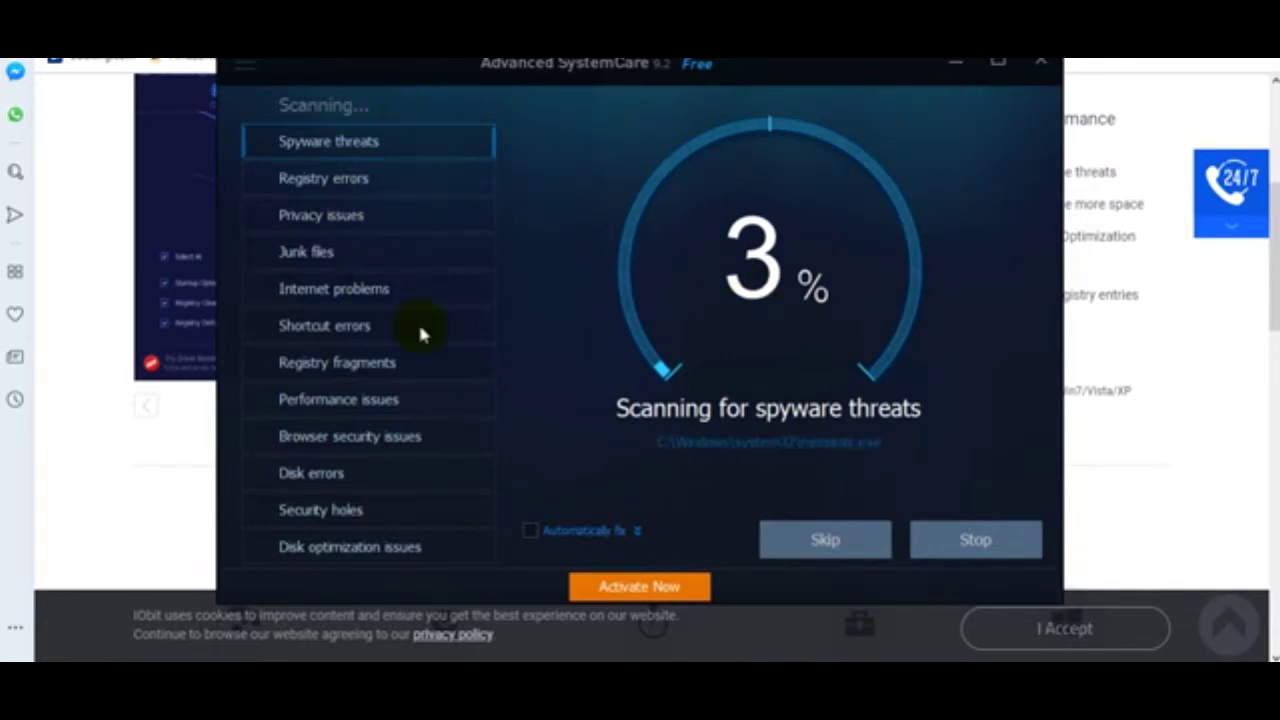
click(958, 66)
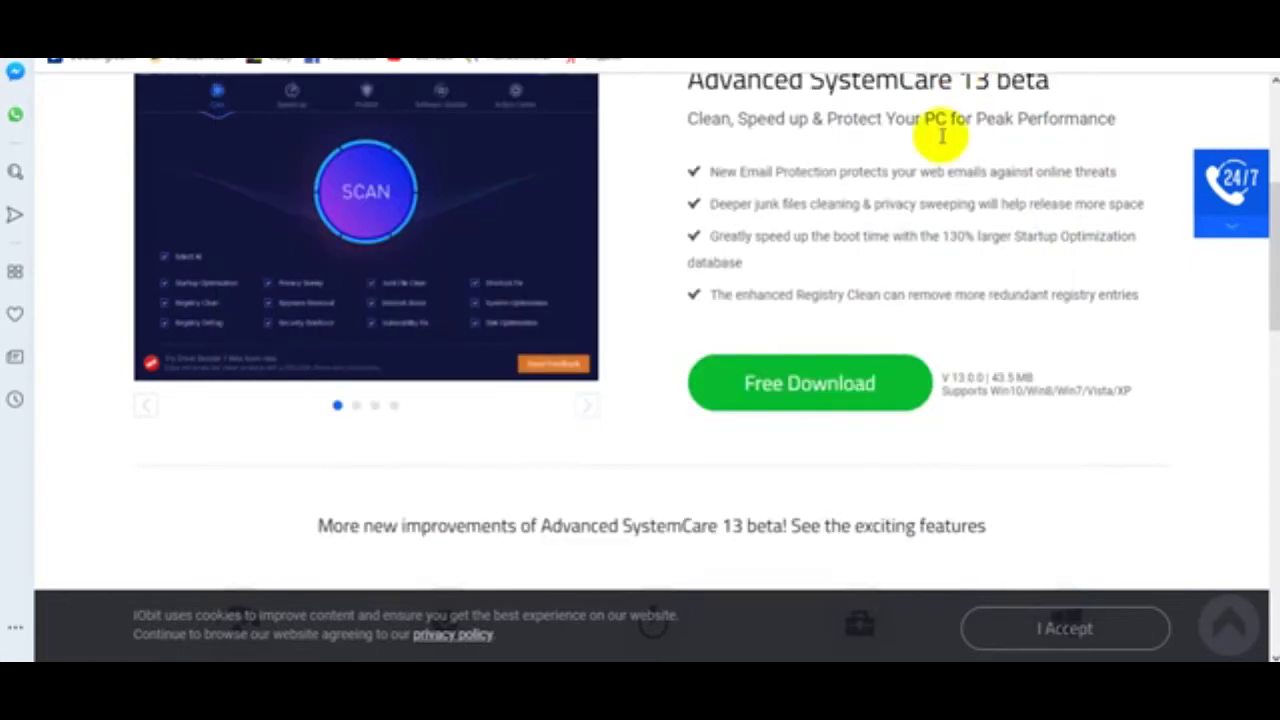
Examine the Advanced SystemCare 13 beta features and free download offer on the IObit page
click(800, 396)
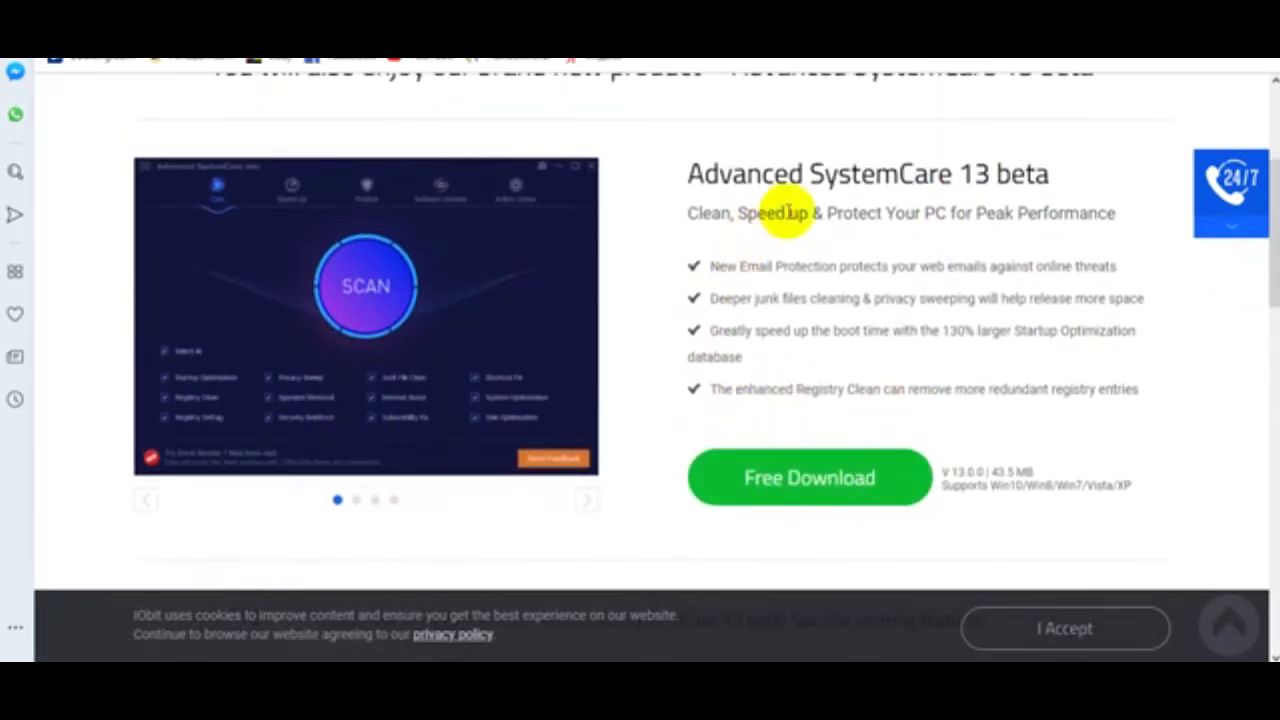
scroll(810, 350, up, 1)
scroll(817, 390, down, 2)
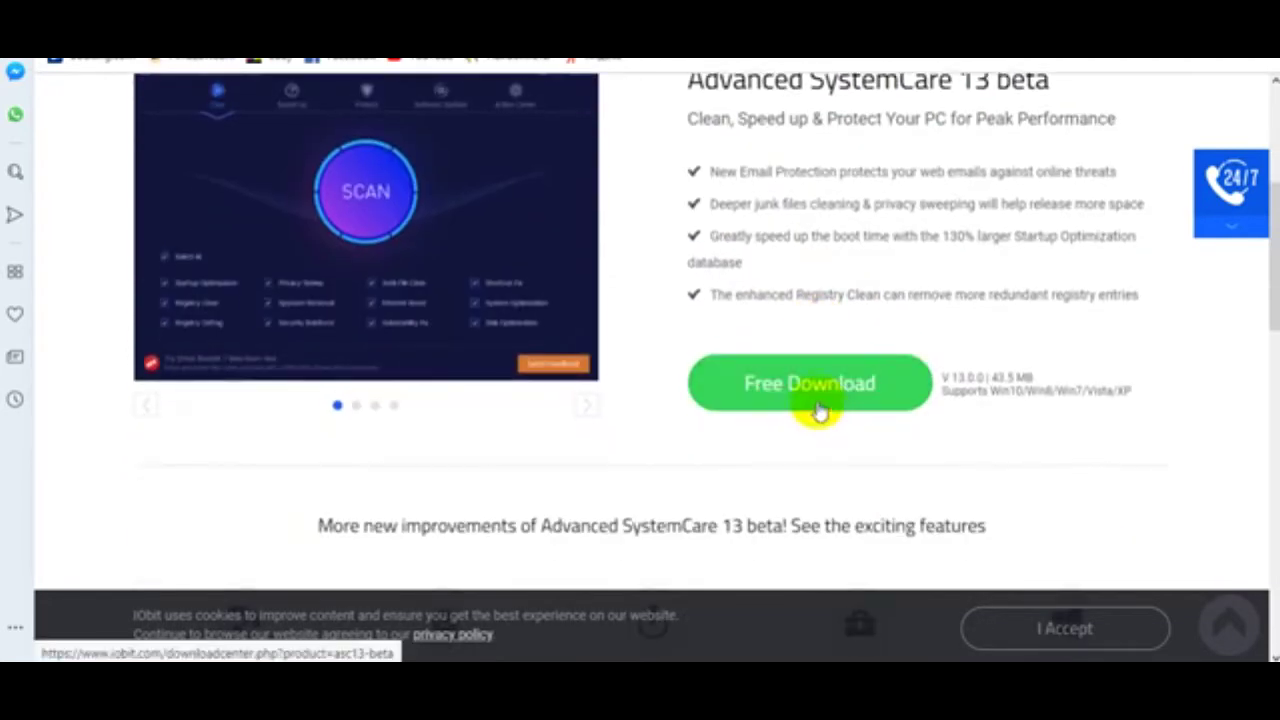
scroll(757, 347, up, 2)
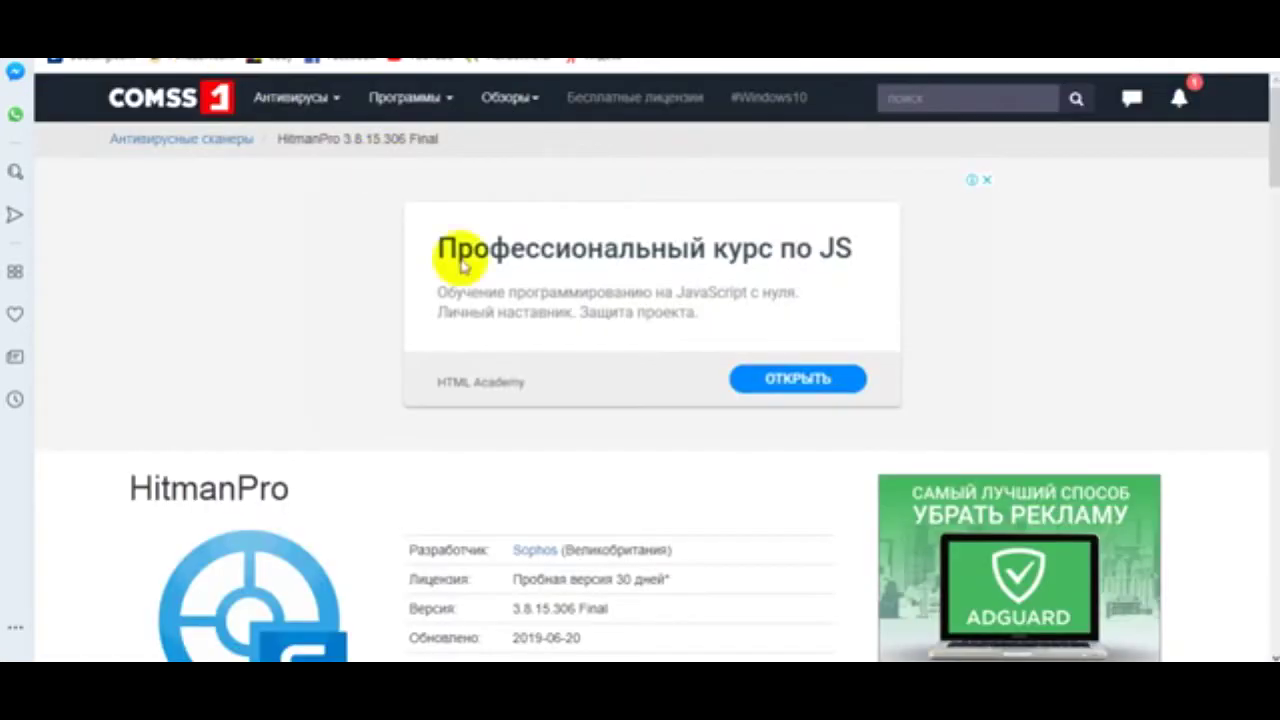
Review the HitmanPro program details on the COMSS site and open its download page
scroll(408, 374, down, 3)
scroll(408, 378, up, 3)
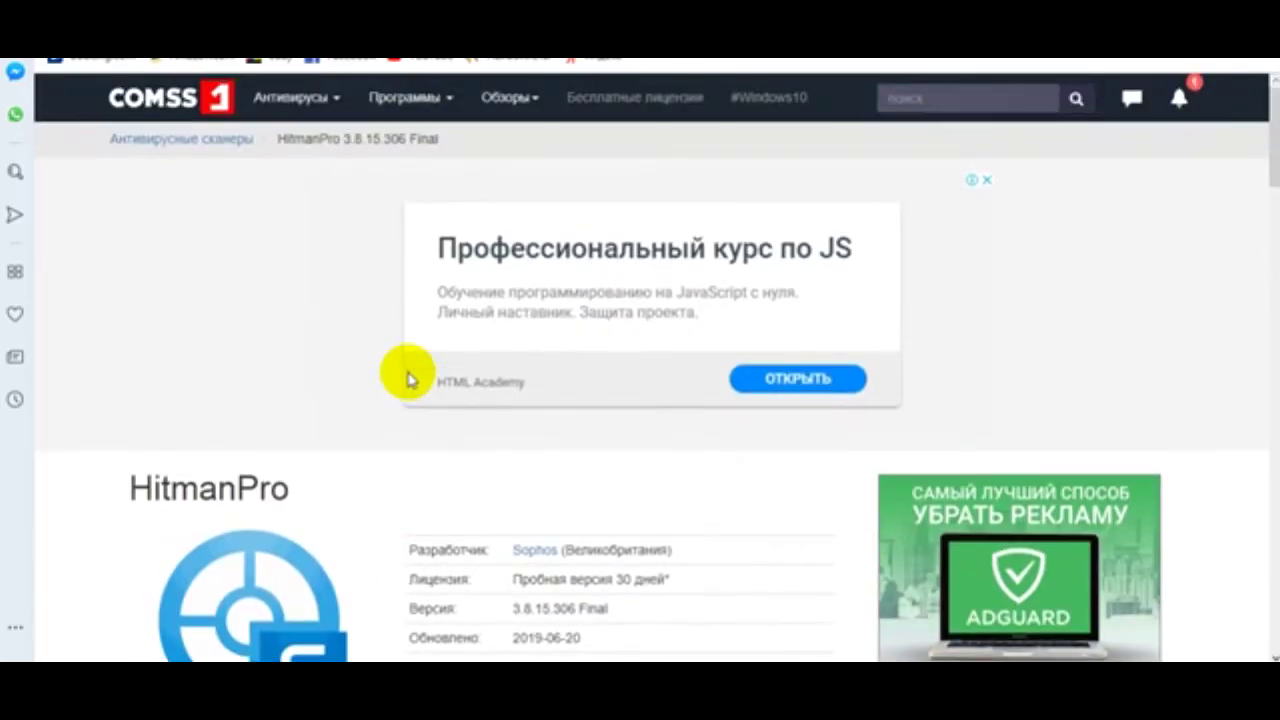
scroll(340, 414, down, 3)
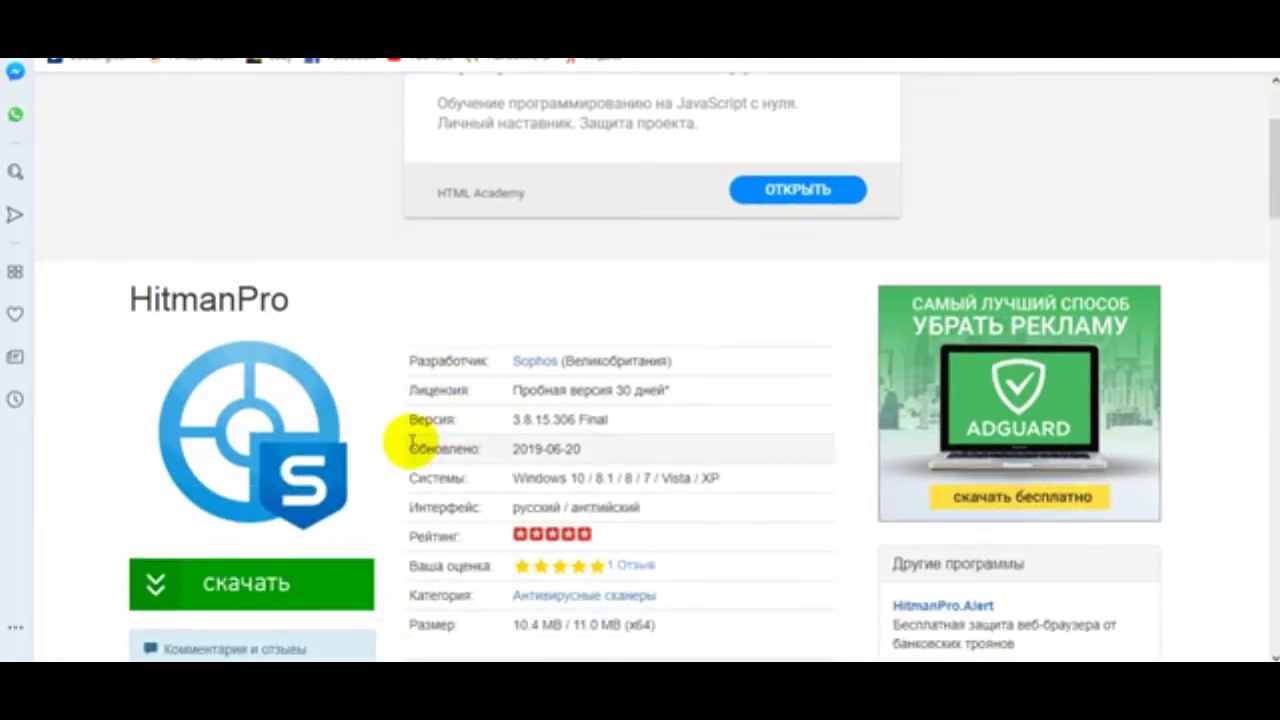
scroll(412, 443, down, 3)
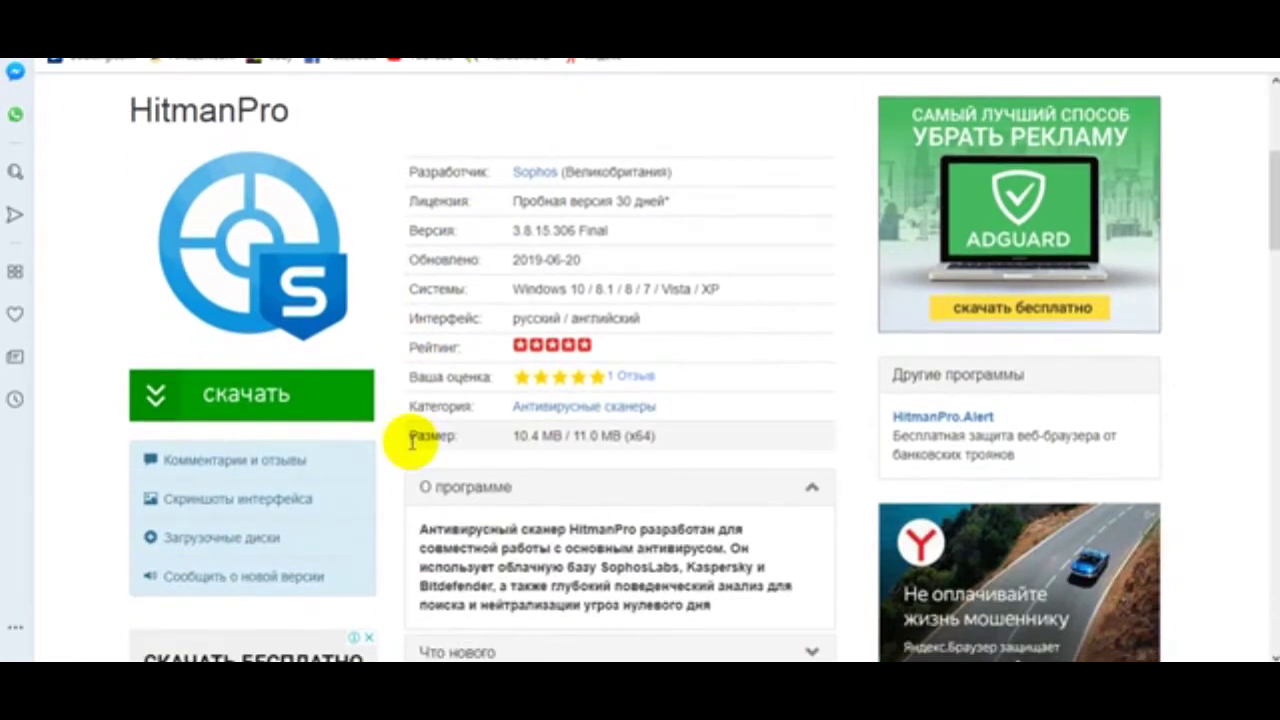
click(232, 398)
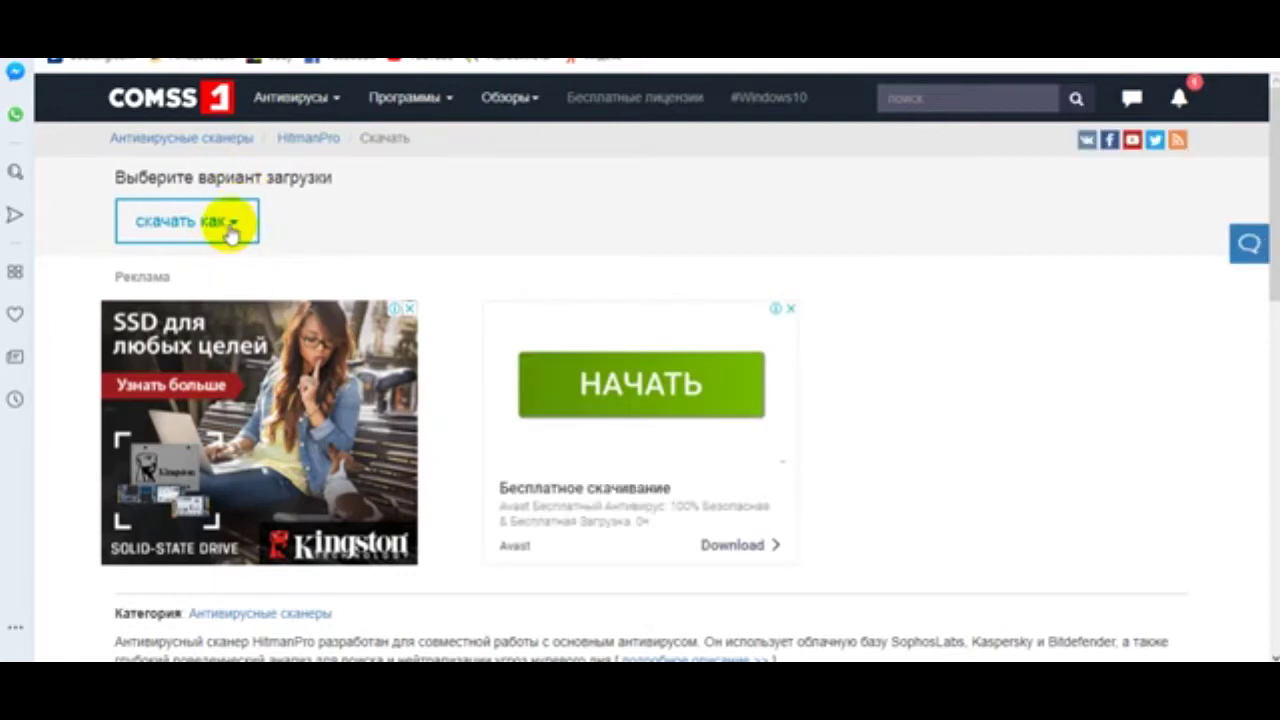
Close the Kingston ad and download HitmanPro for Windows 64-bit as HitmanPro_x64 into the Downloads folder
click(409, 310)
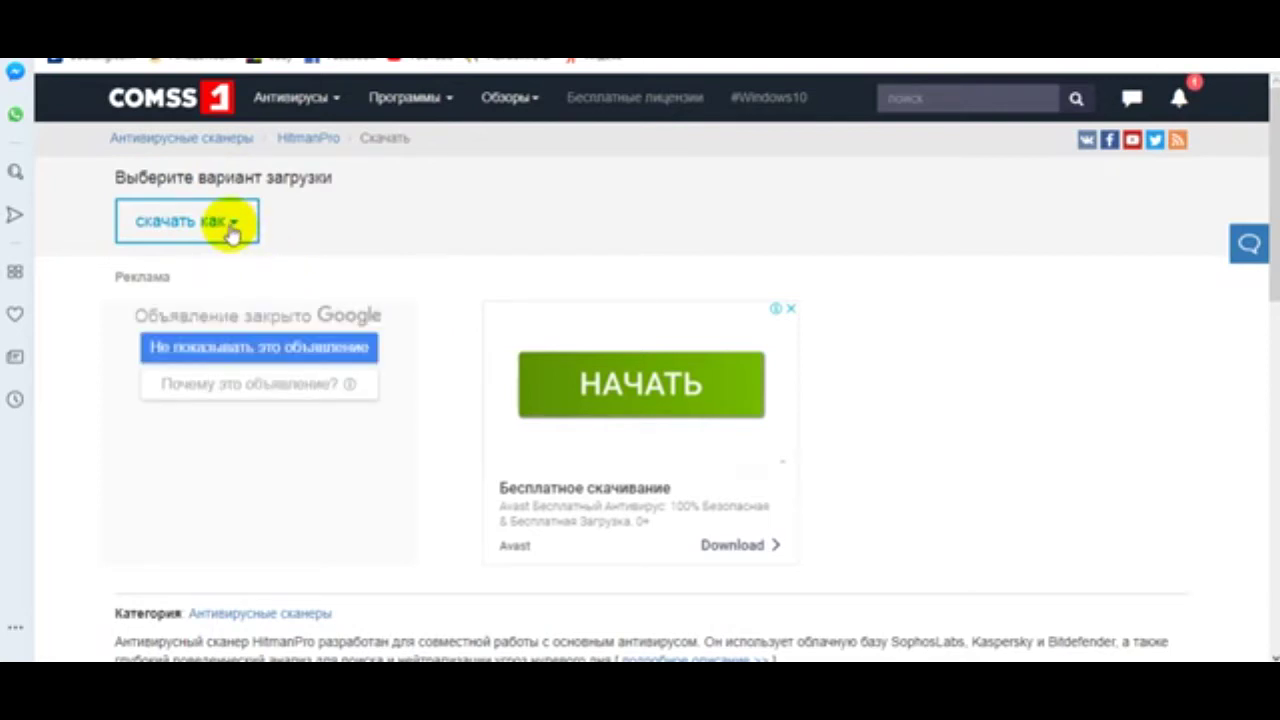
click(232, 230)
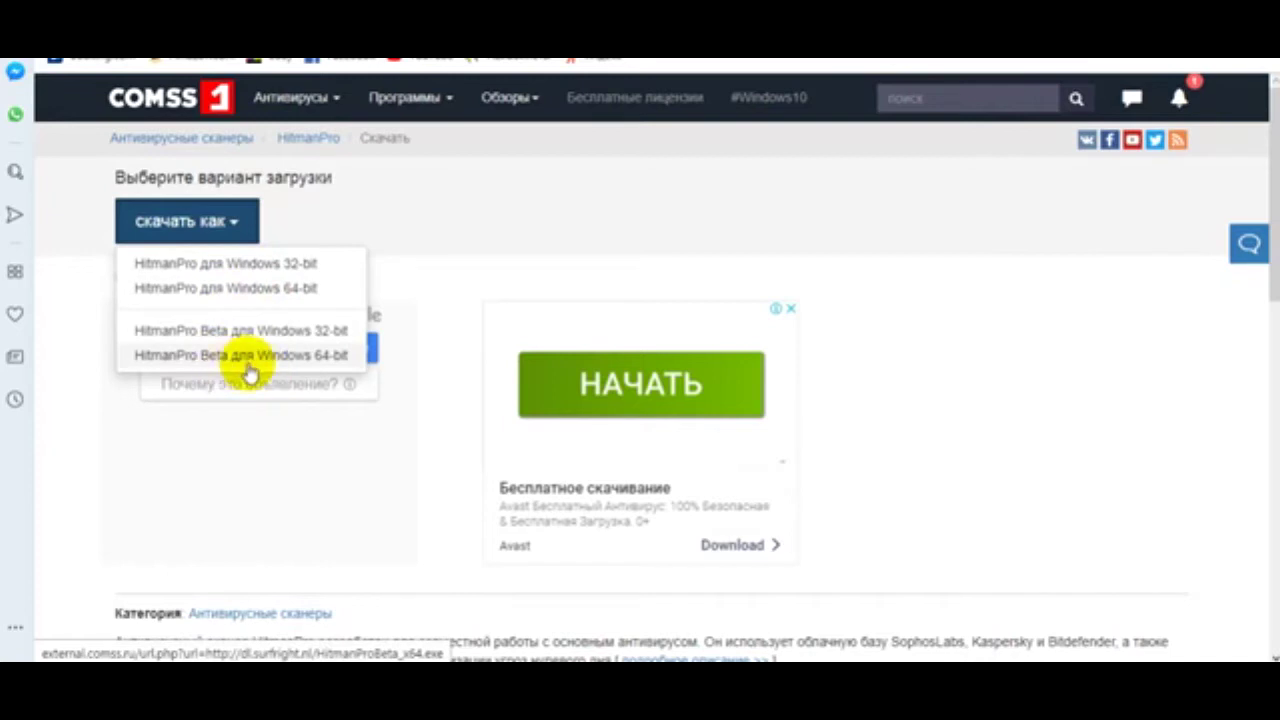
click(266, 290)
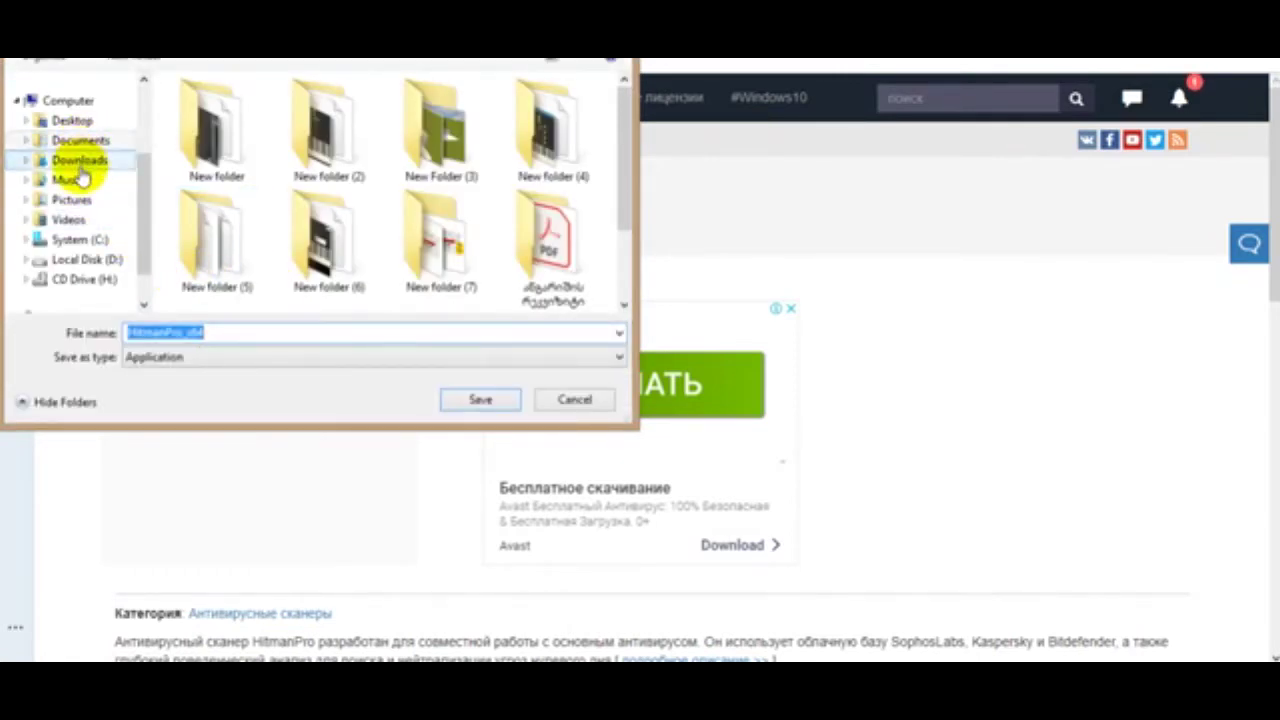
click(80, 162)
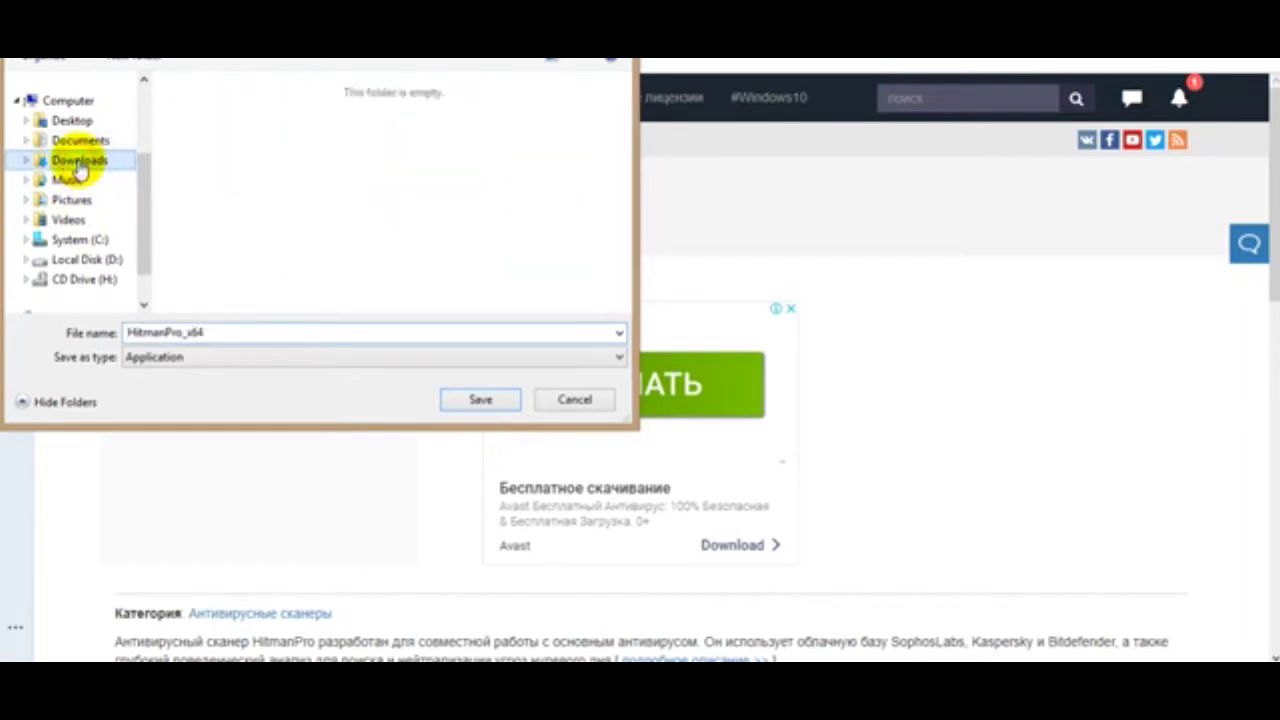
click(480, 400)
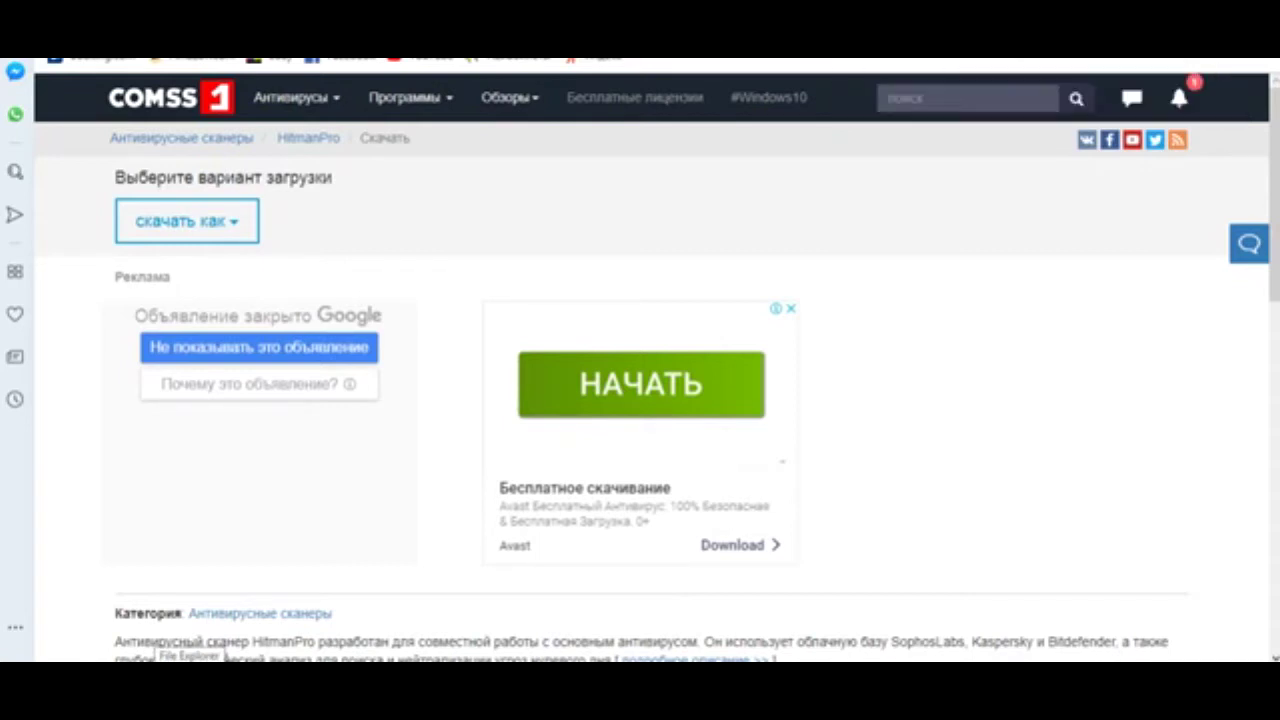
Open the Downloads folder in File Explorer and run HitmanPro_x64, accepting the security warning
click(185, 660)
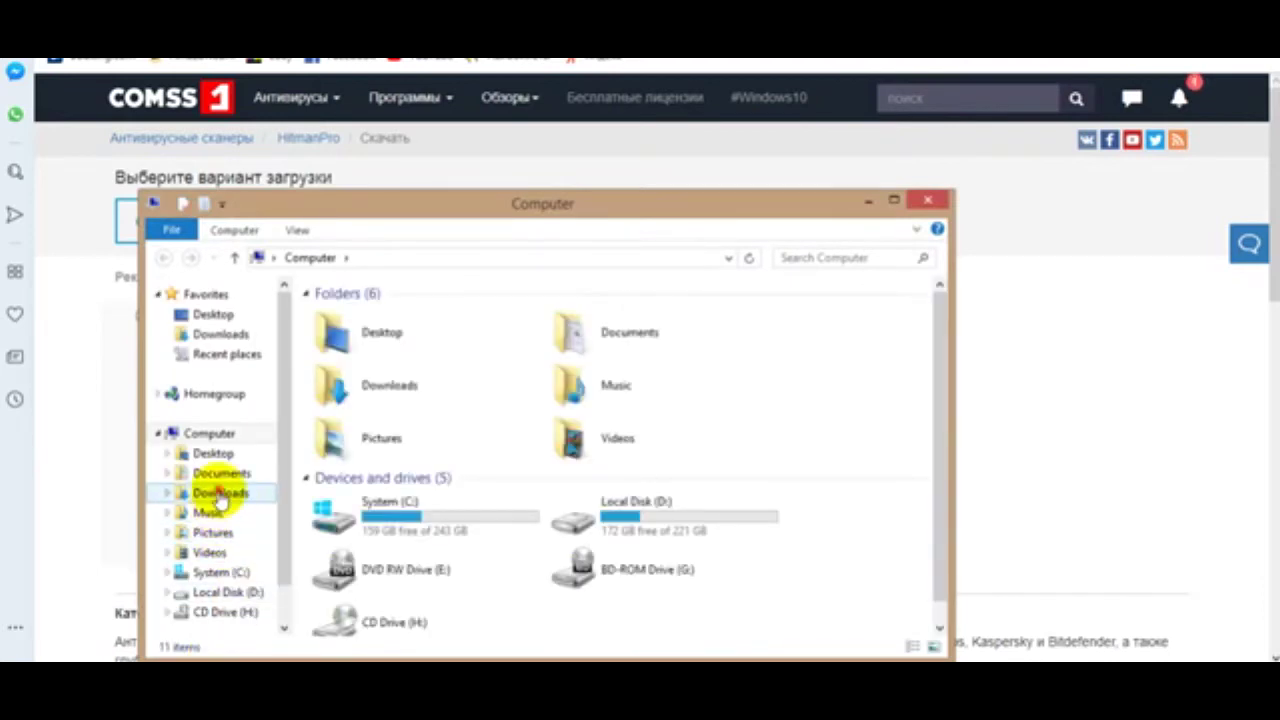
click(219, 493)
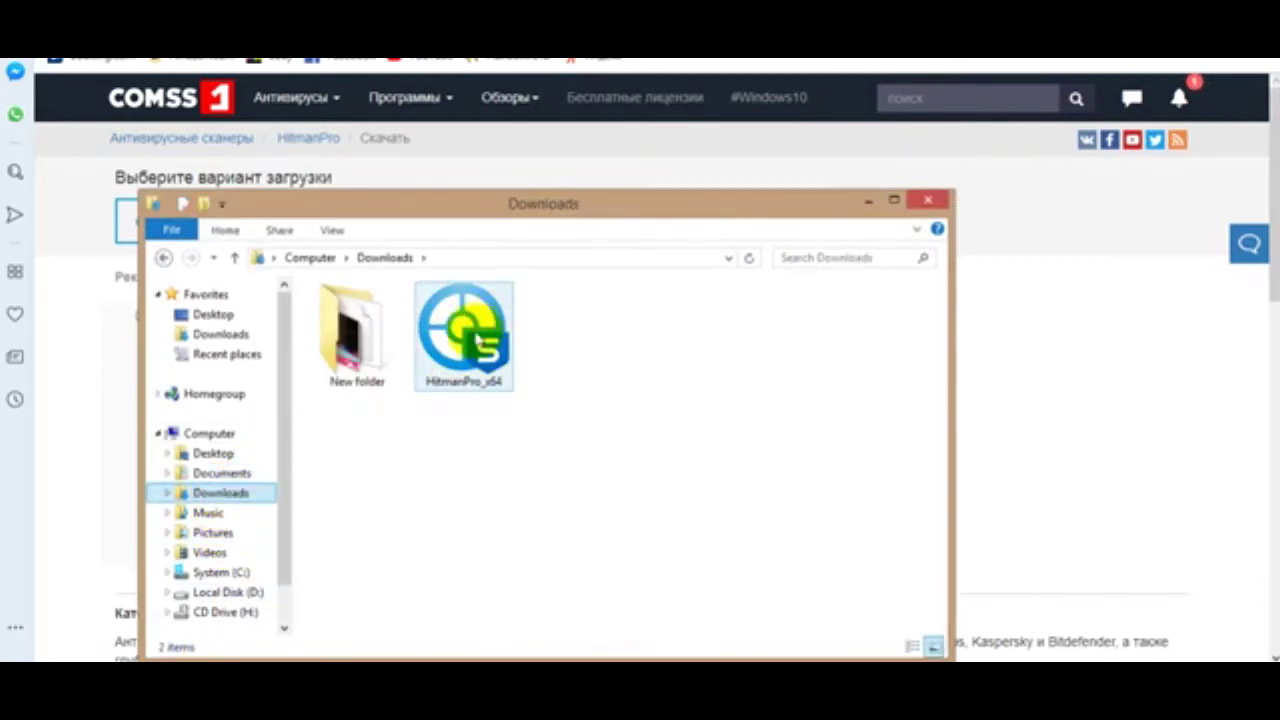
drag(566, 207, 597, 95)
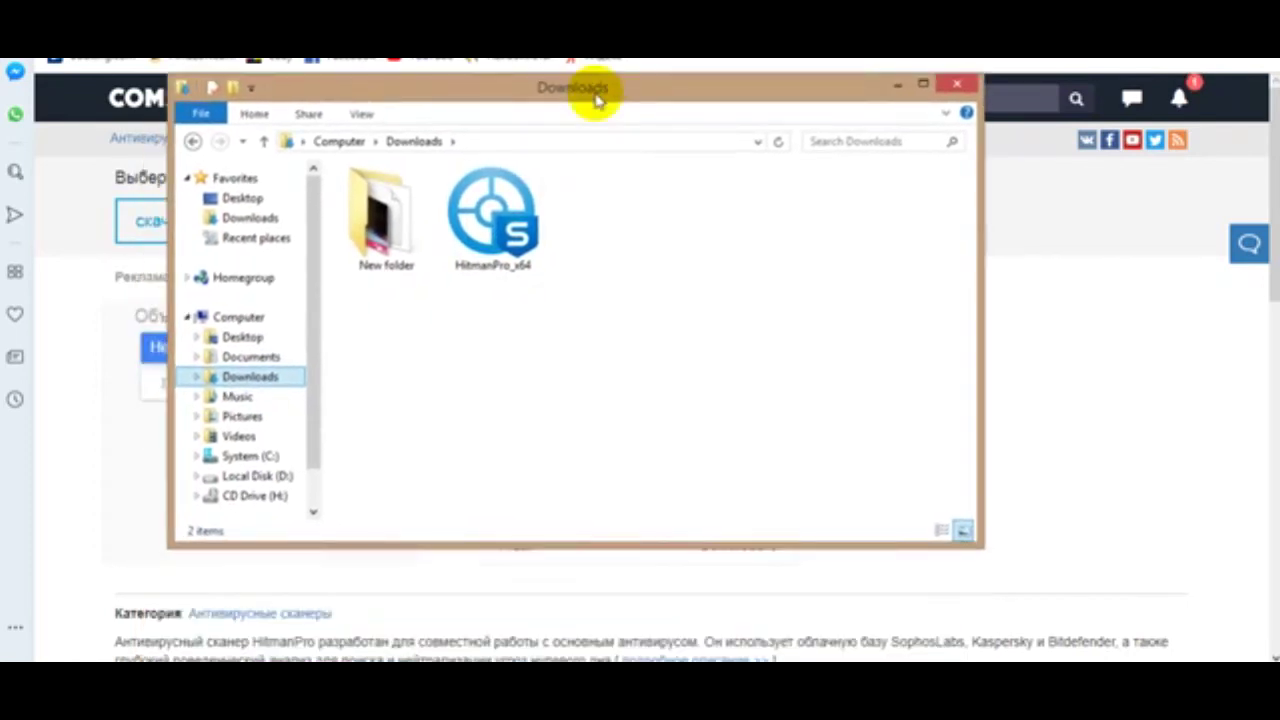
click(500, 230)
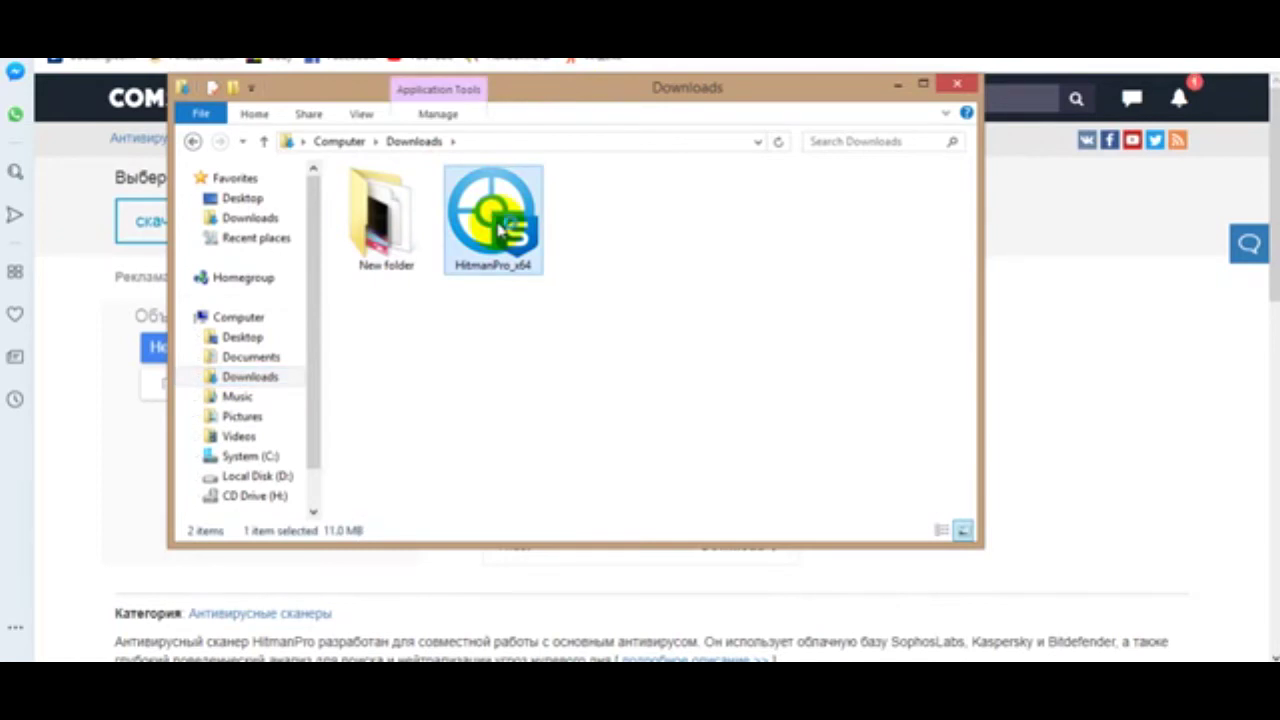
double_click(498, 224)
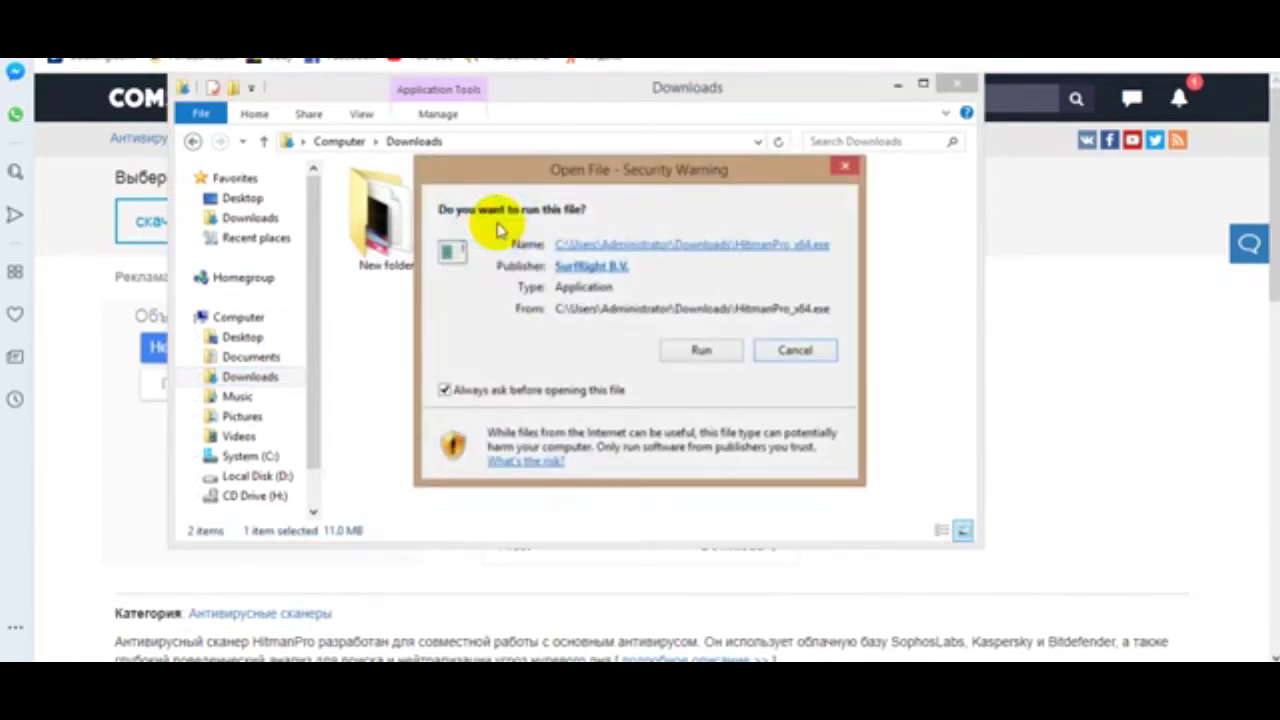
click(703, 350)
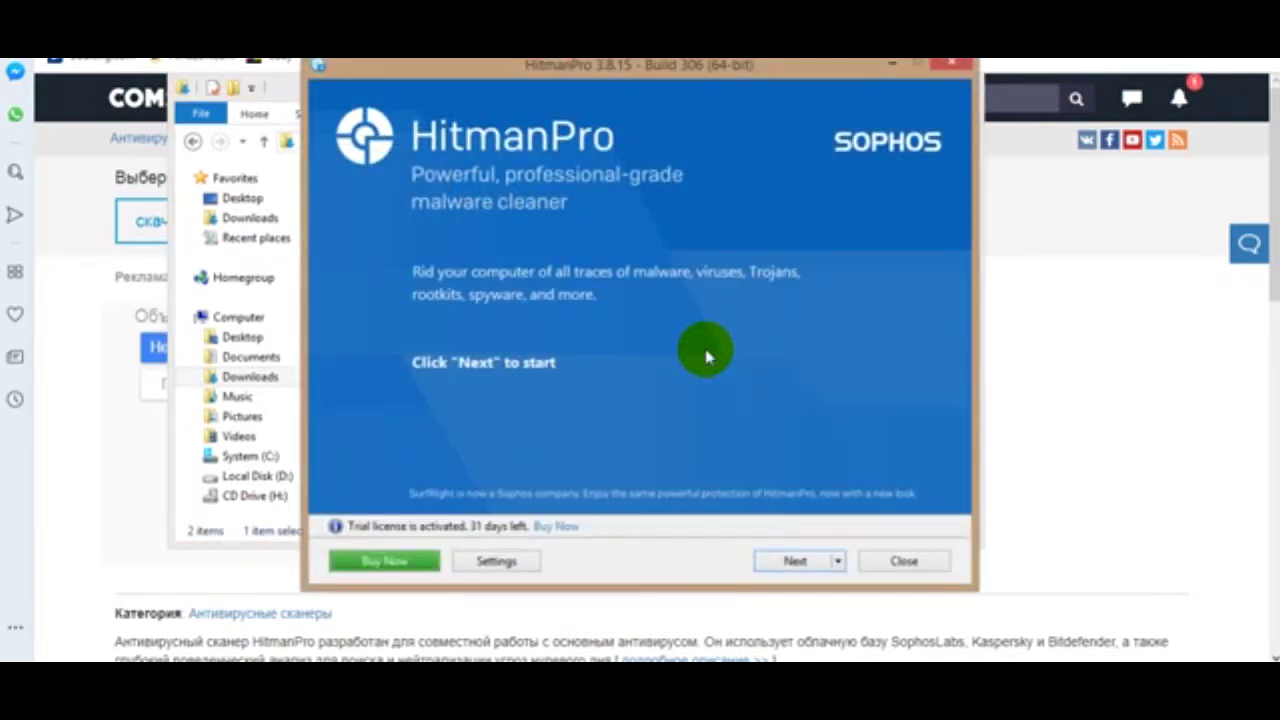
Start a HitmanPro scan, keeping the recommended option to store a program copy and leaving the registration e-mail blank
click(806, 565)
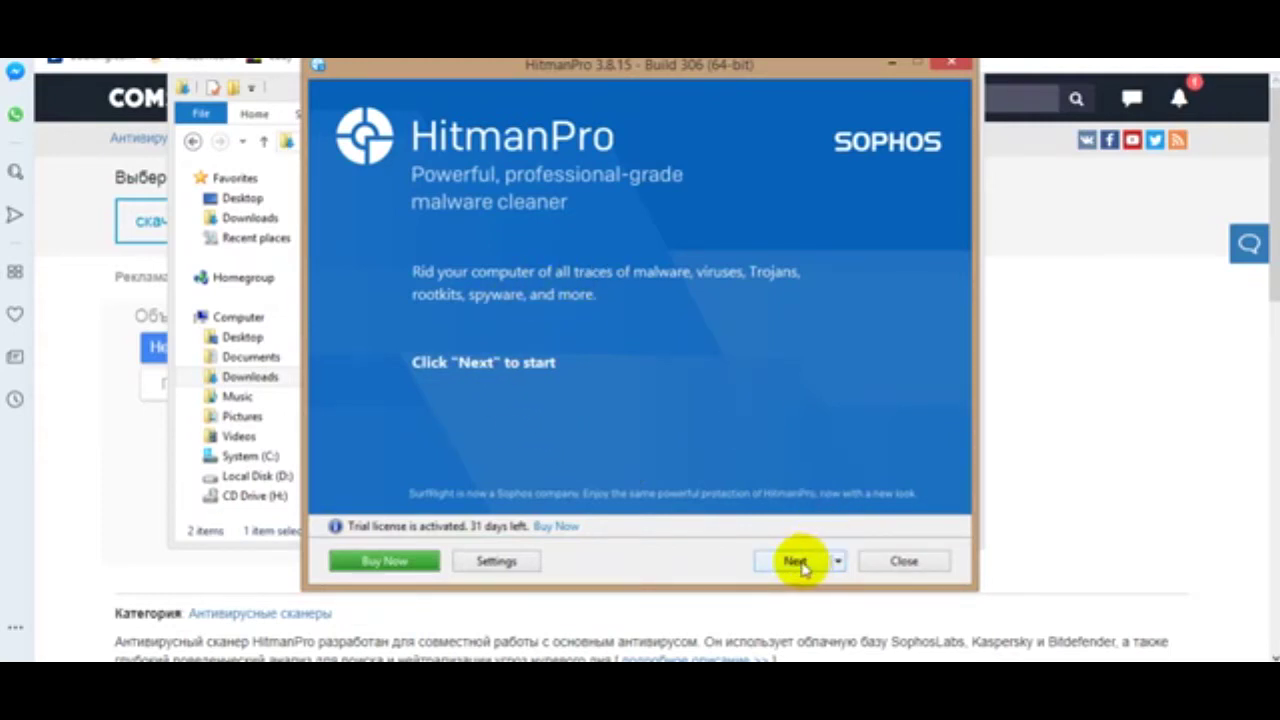
click(797, 563)
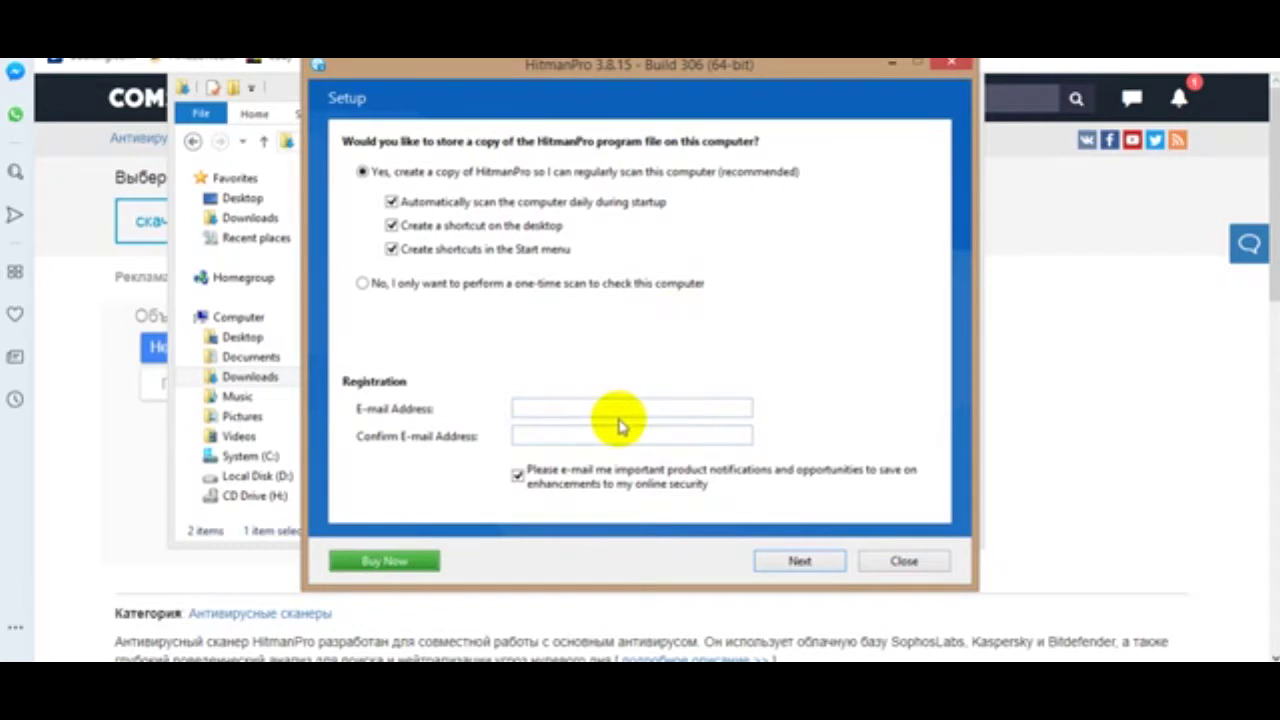
click(799, 562)
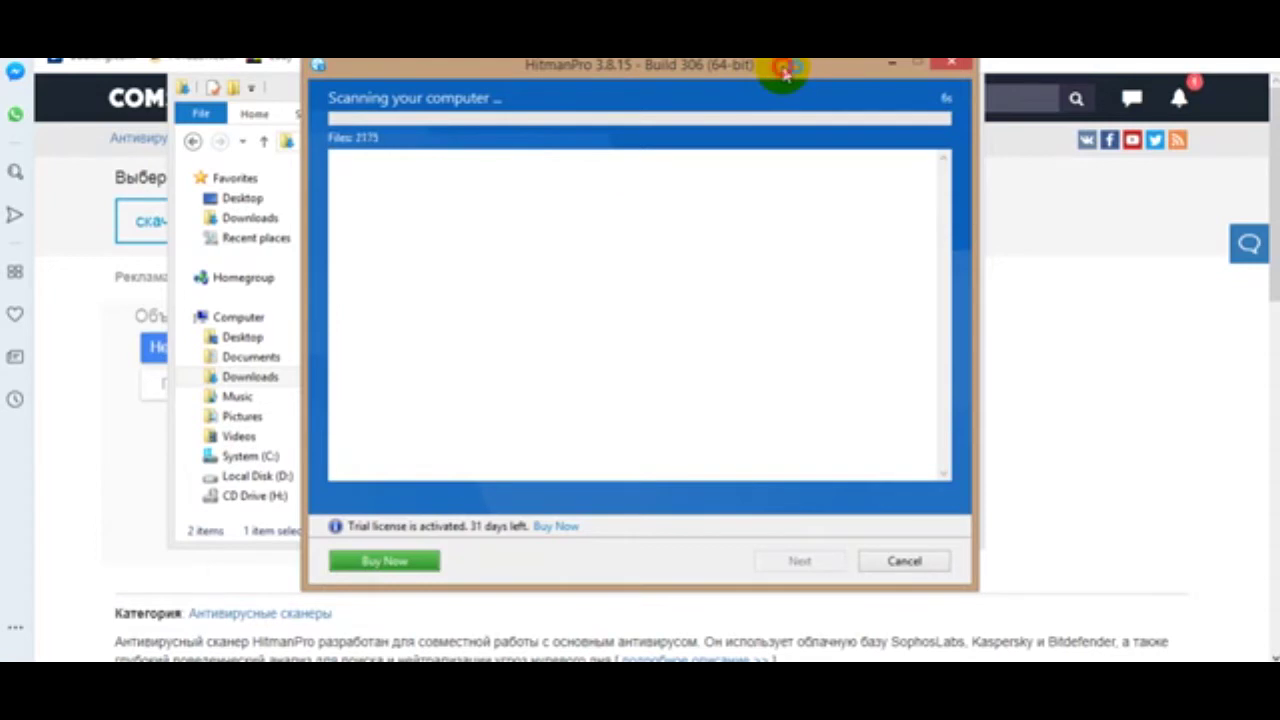
drag(785, 68, 760, 95)
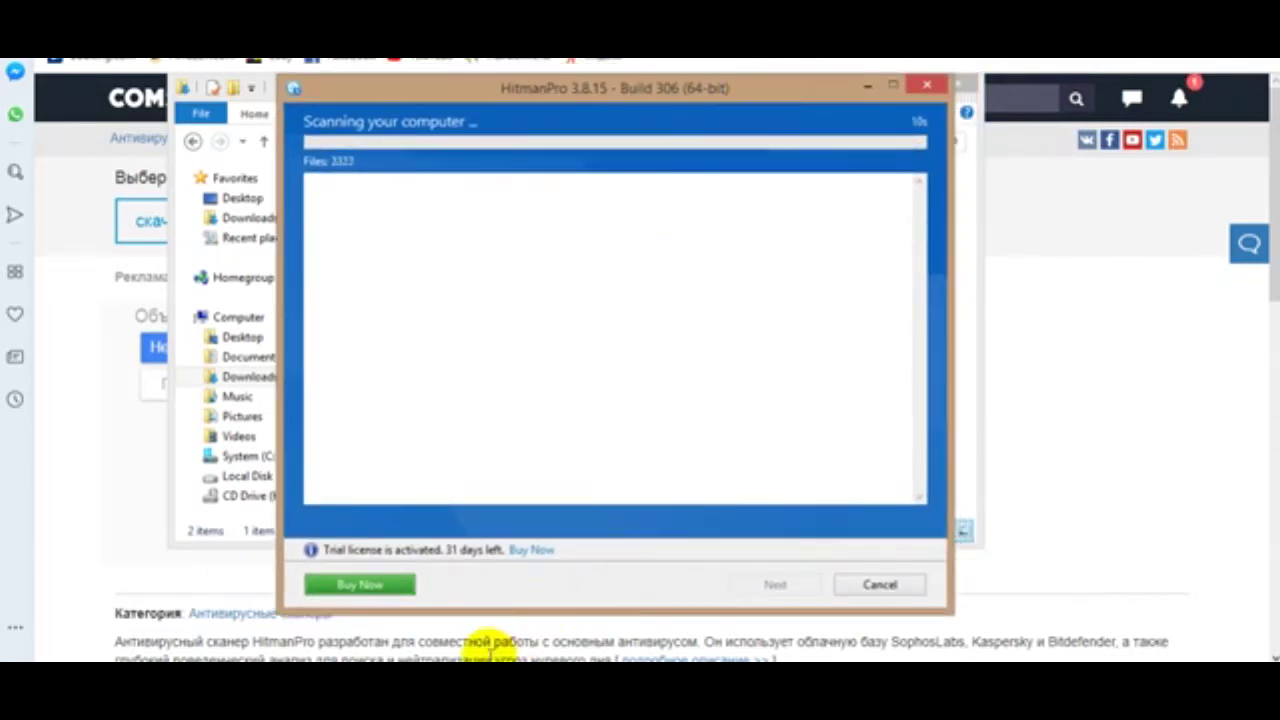
Check the Advanced SystemCare scan progress, dismiss the startup item notification, and minimize Advanced SystemCare and CCleaner
click(481, 668)
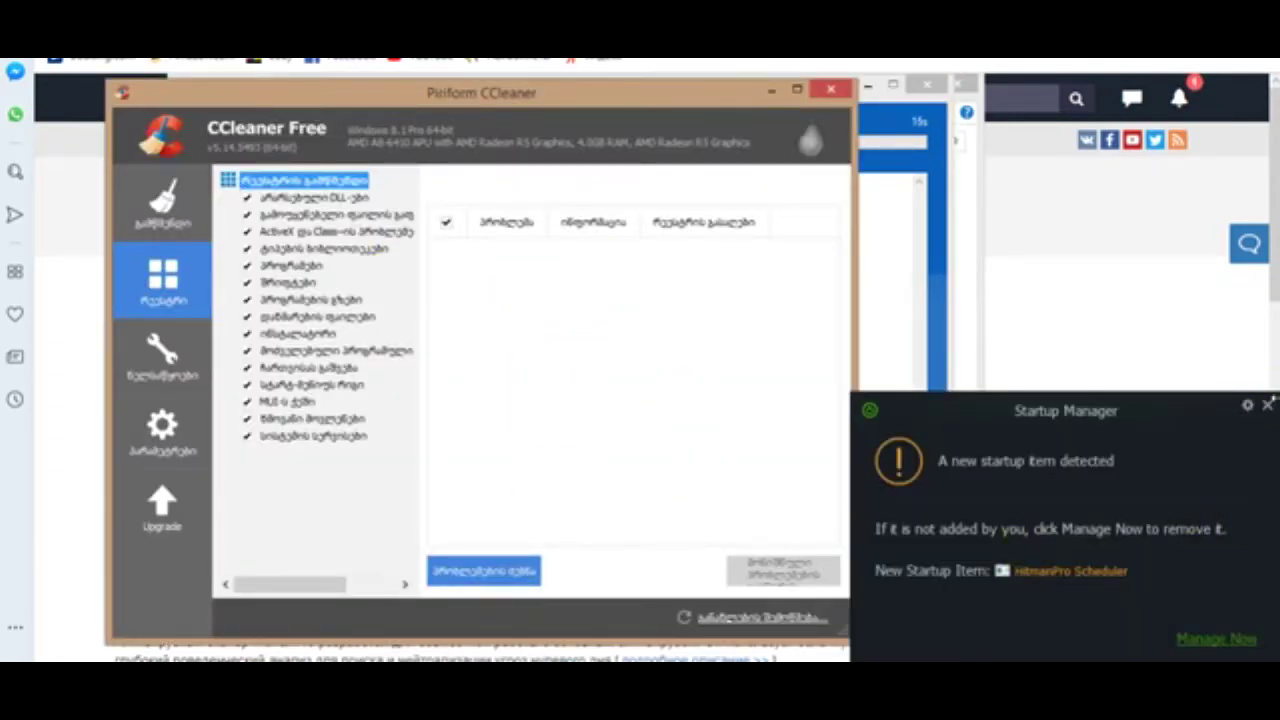
click(1267, 405)
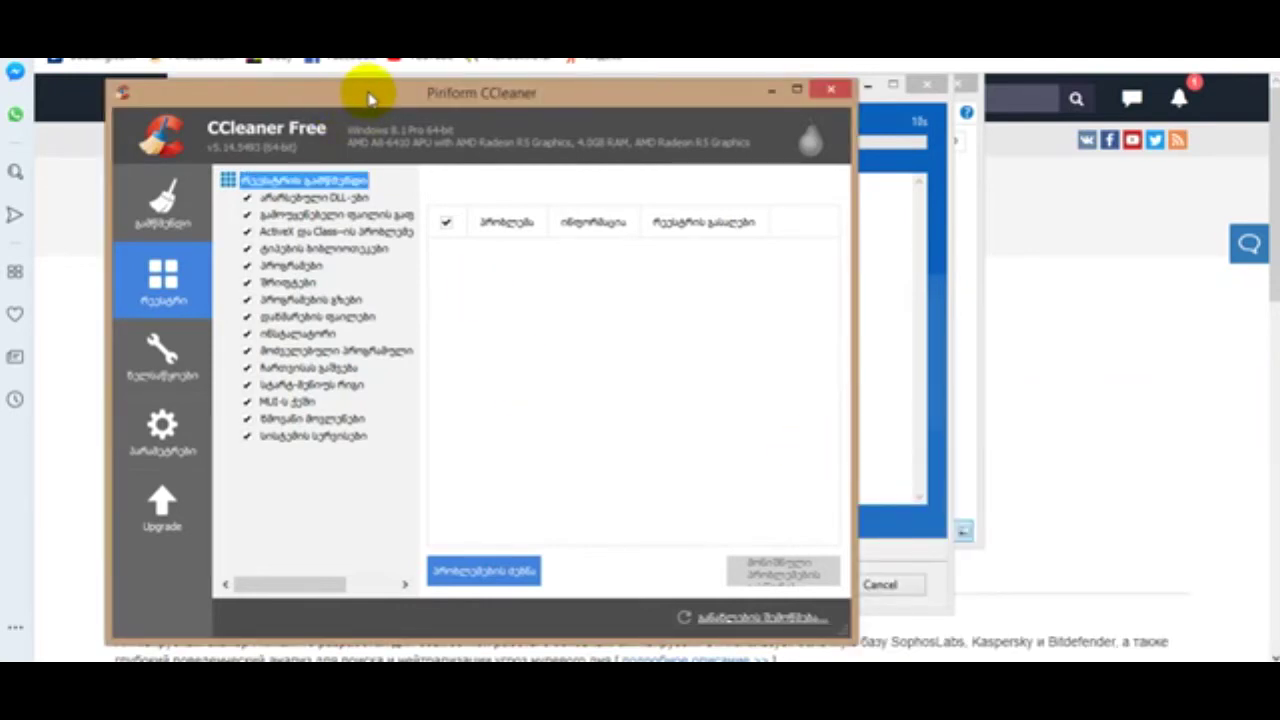
drag(371, 95, 578, 146)
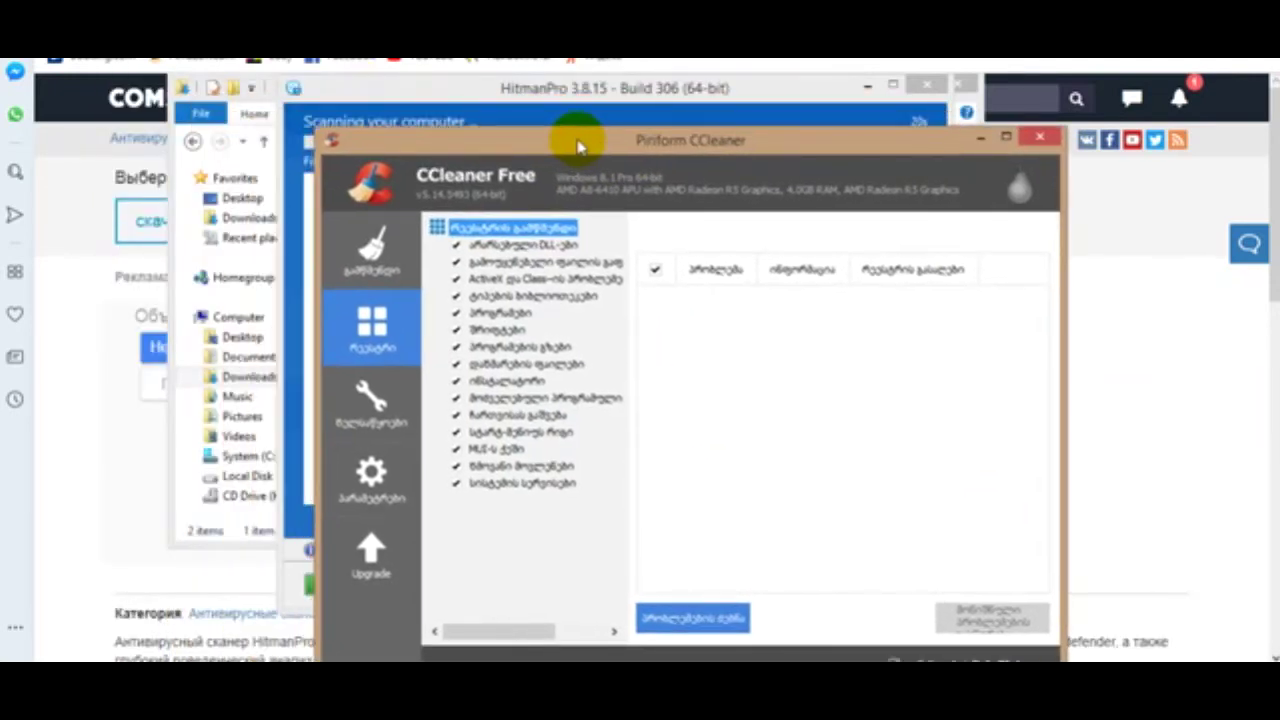
mouse_move(363, 680)
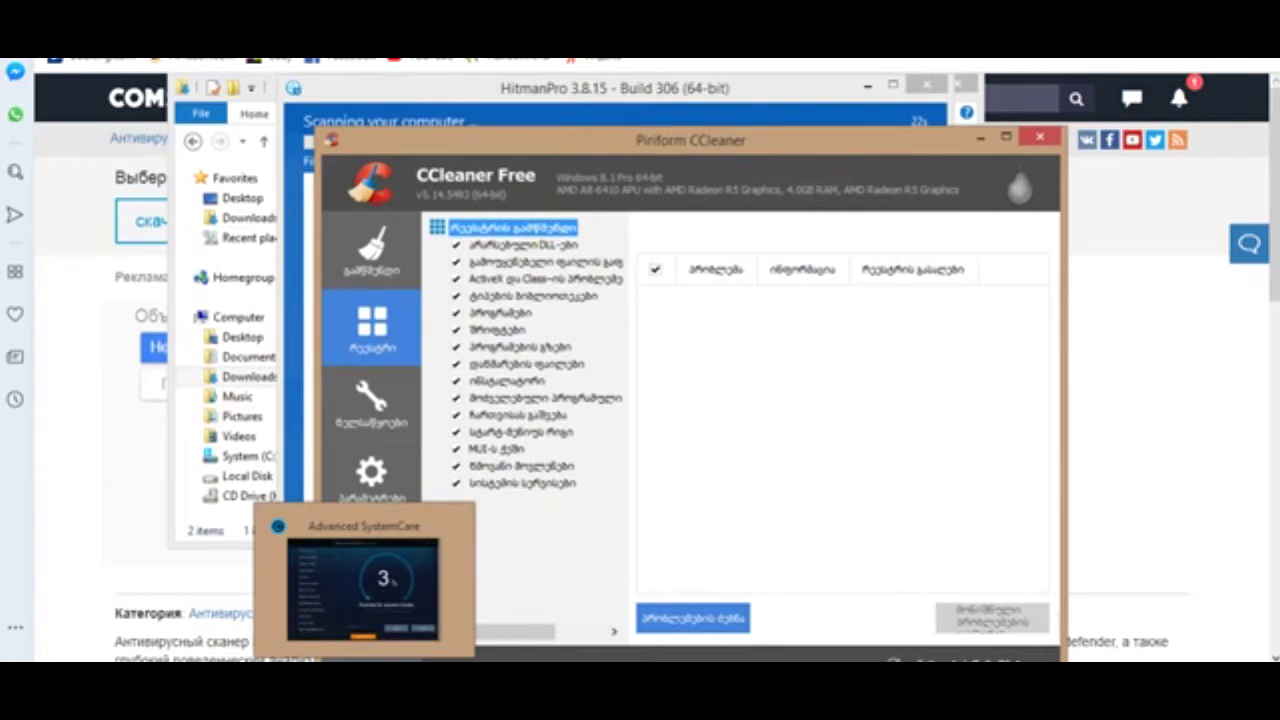
click(363, 588)
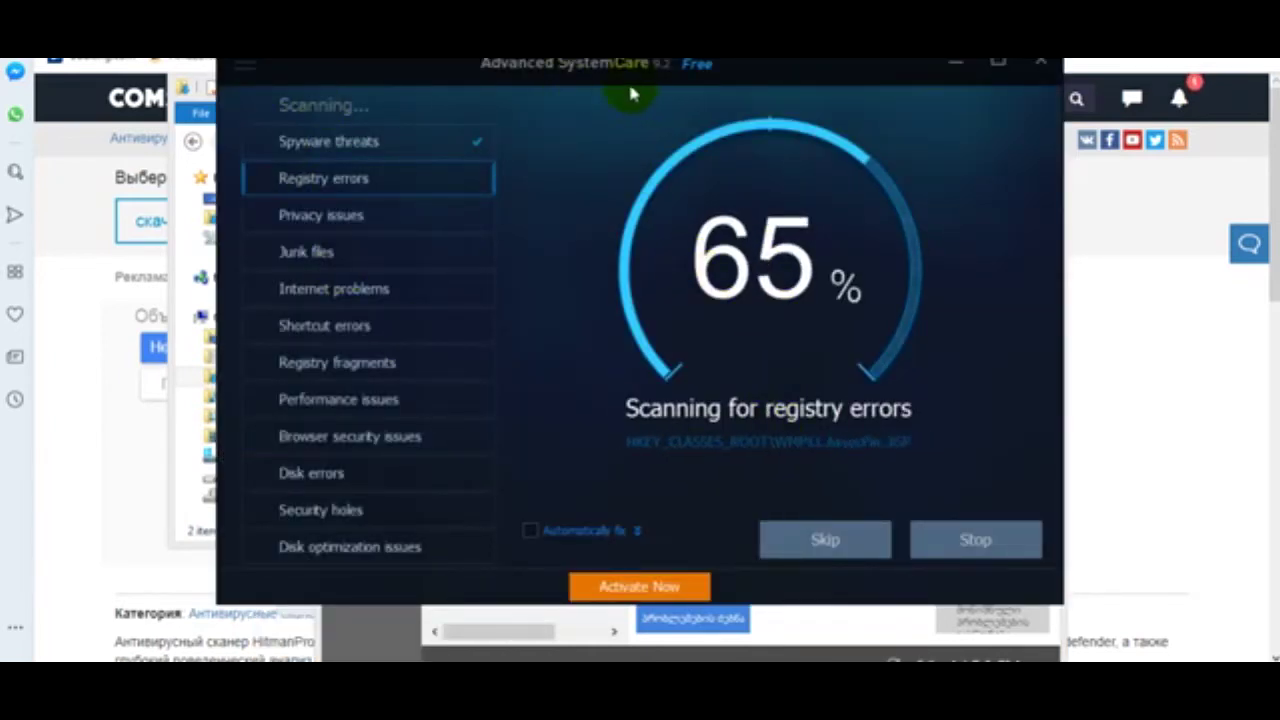
click(957, 66)
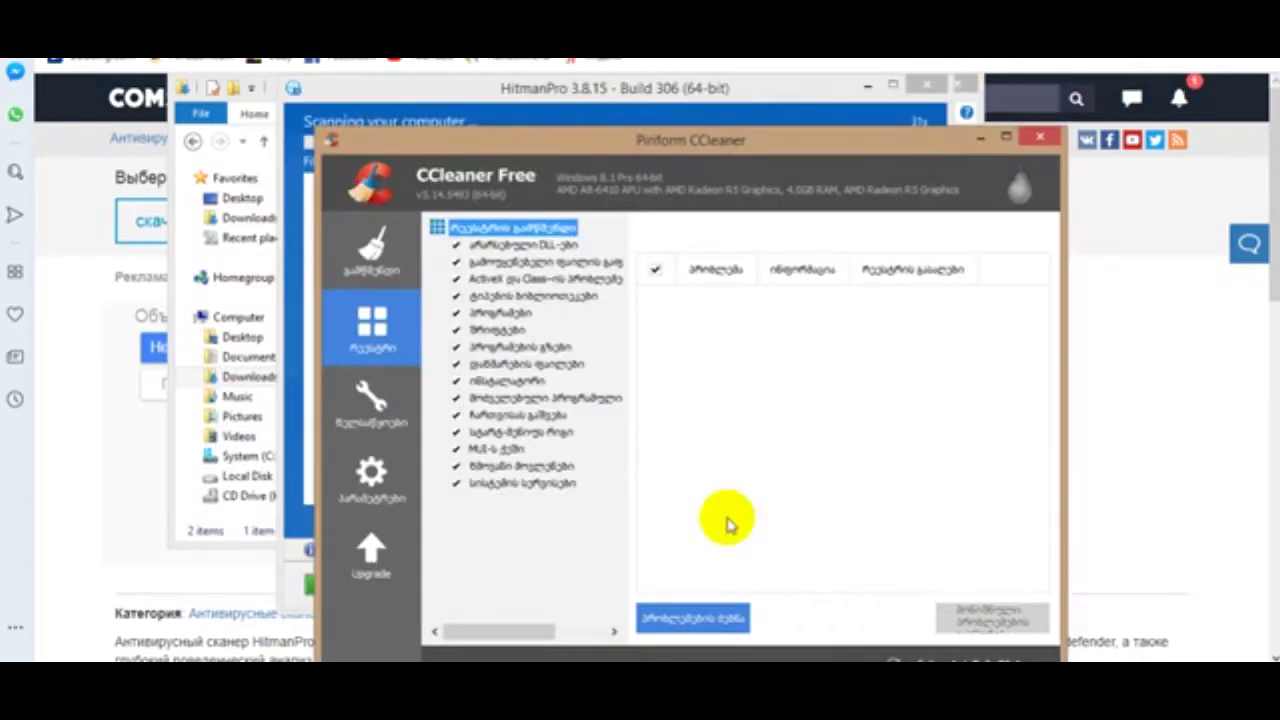
click(980, 136)
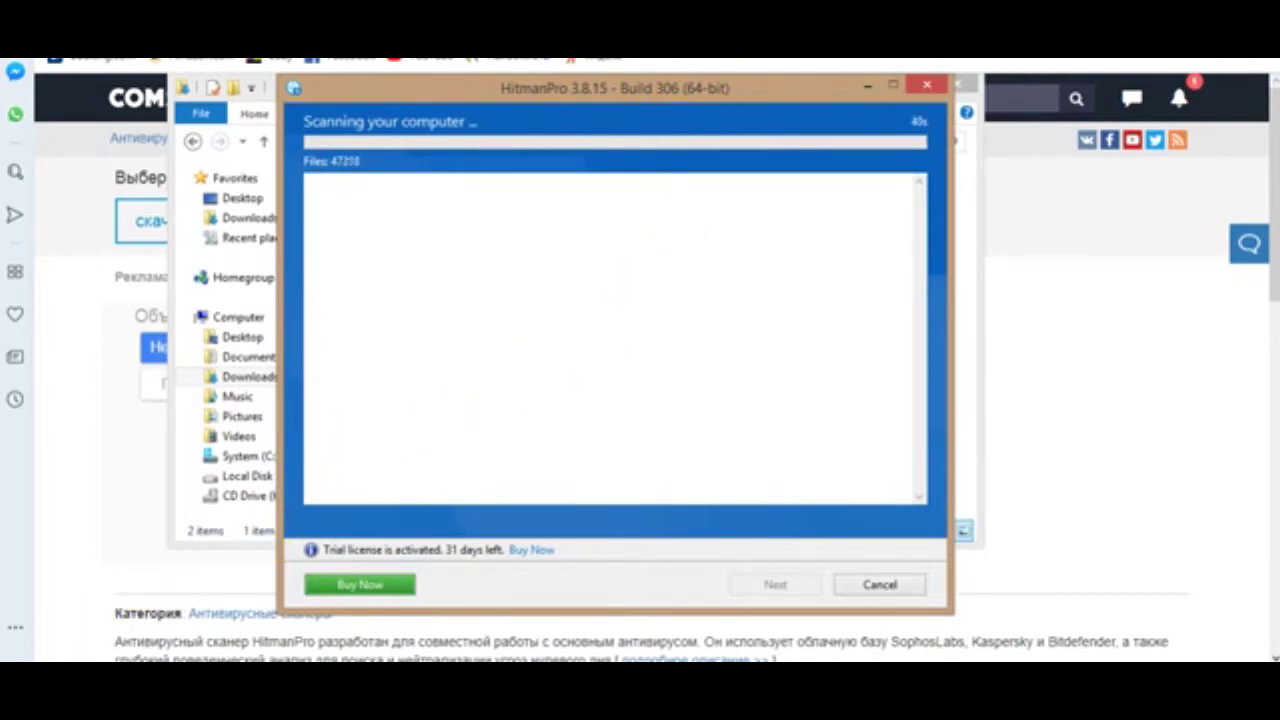
Look through the installed programs list, return to the COMSS download page and close the Adguard offer
click(32, 658)
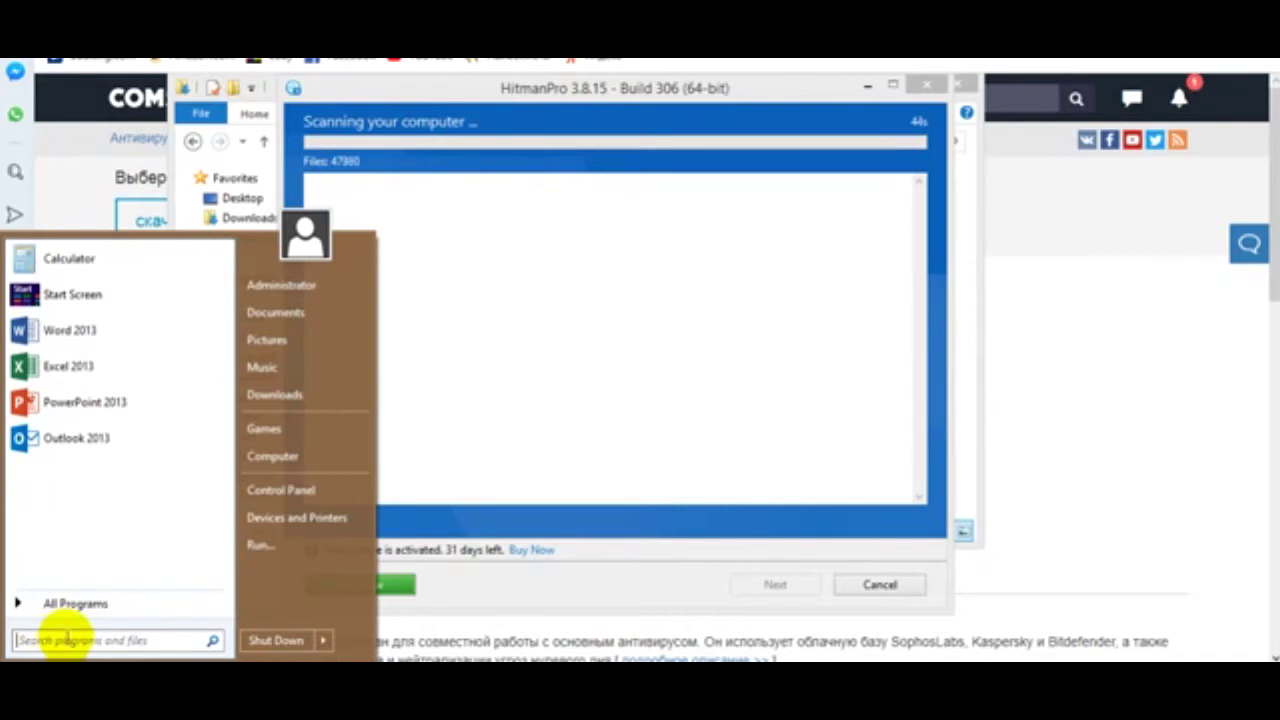
click(75, 603)
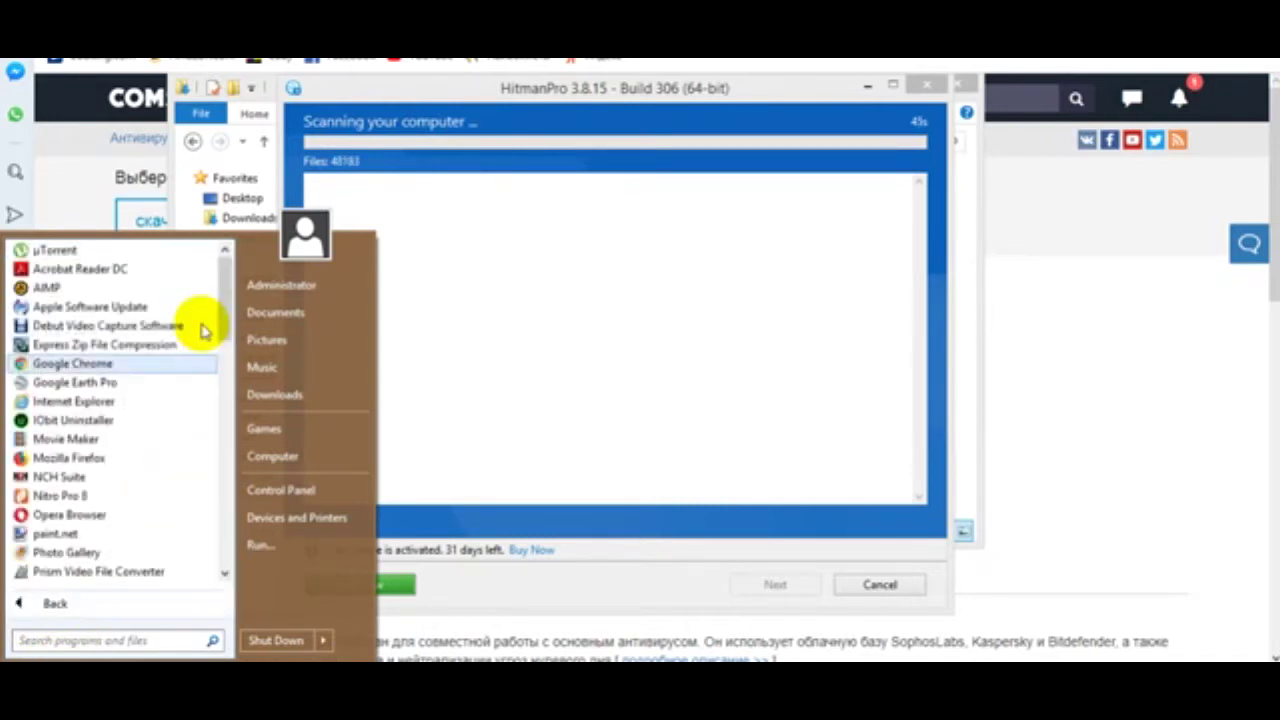
click(1078, 400)
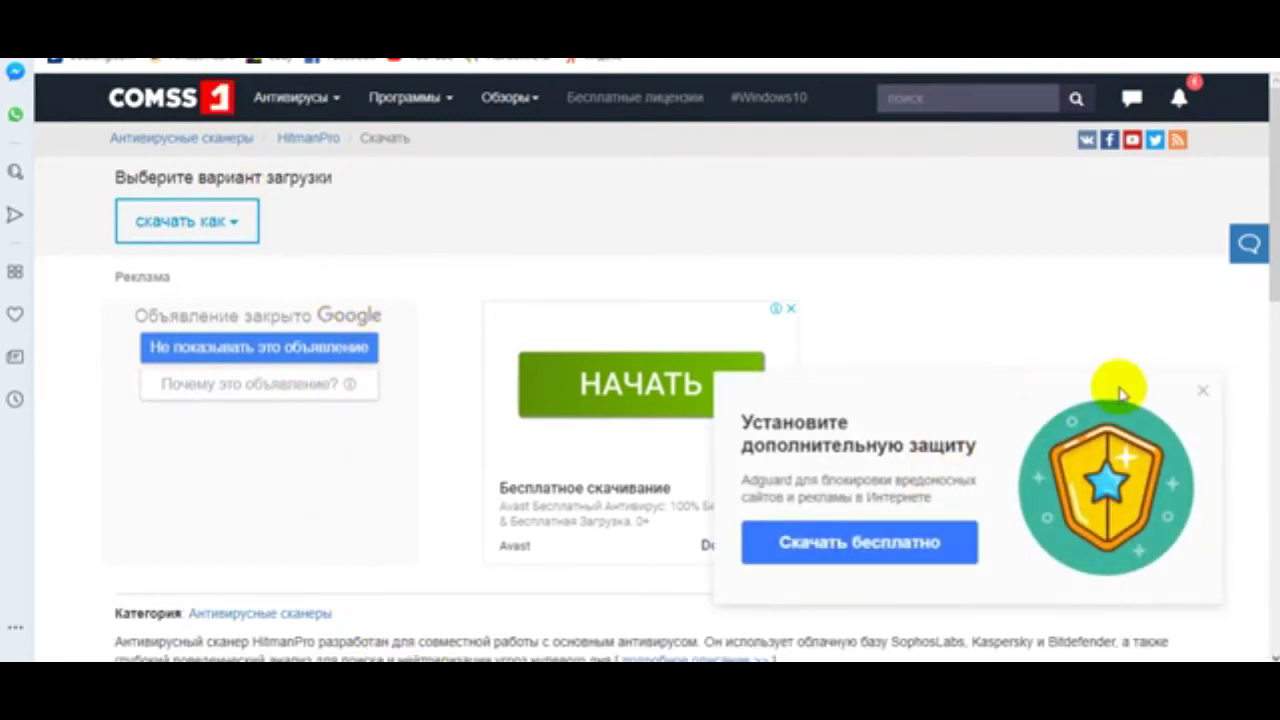
click(1204, 390)
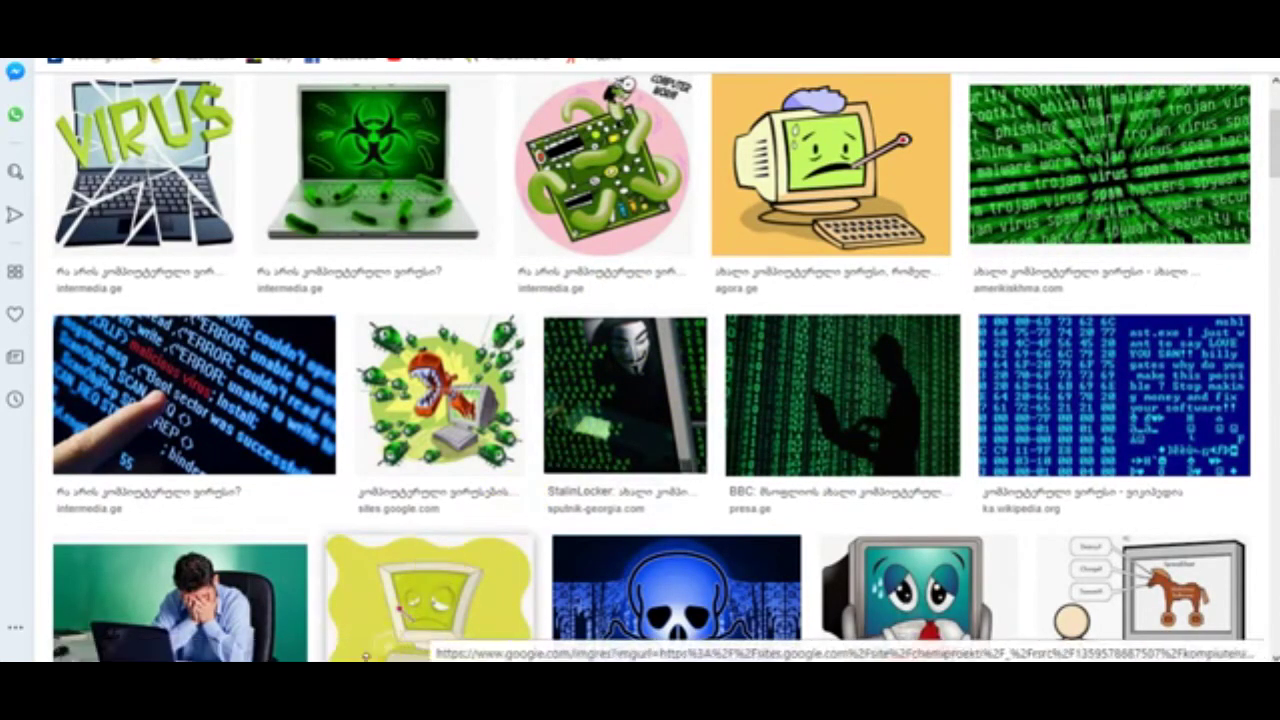
Switch to Advanced SystemCare, fix the detected registry errors and return to its main screen
key(alt+Tab)
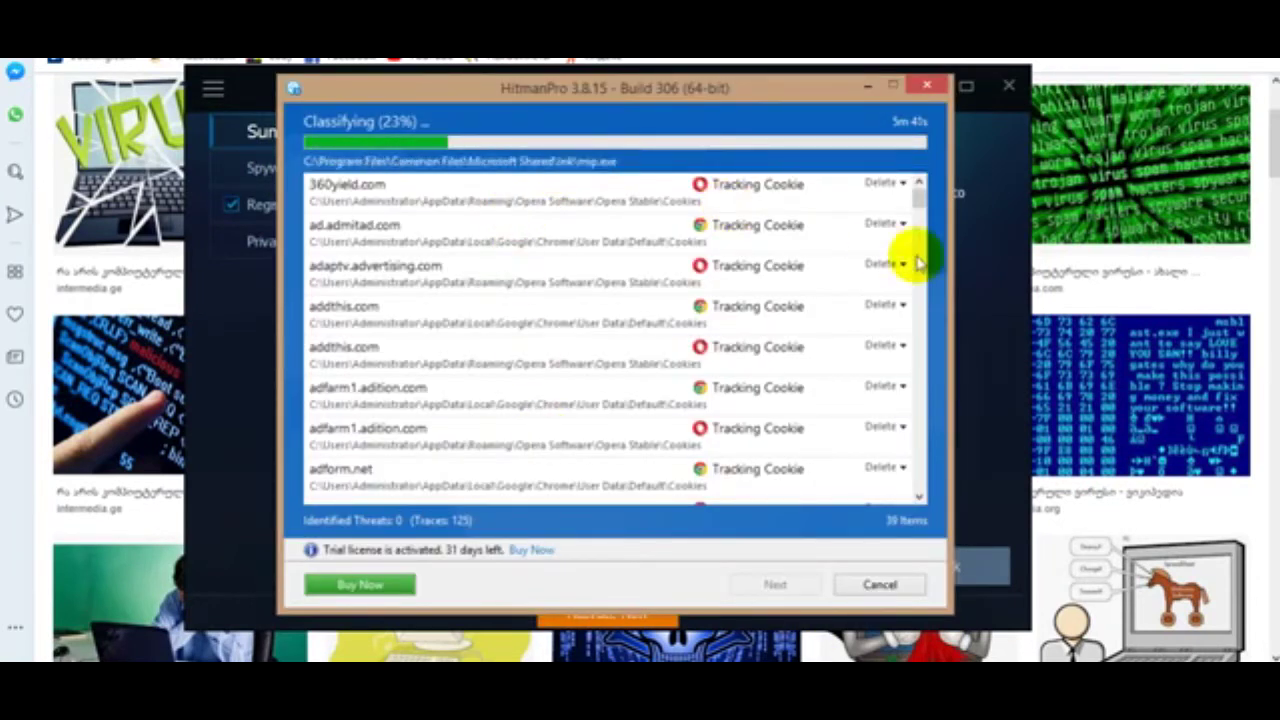
click(993, 288)
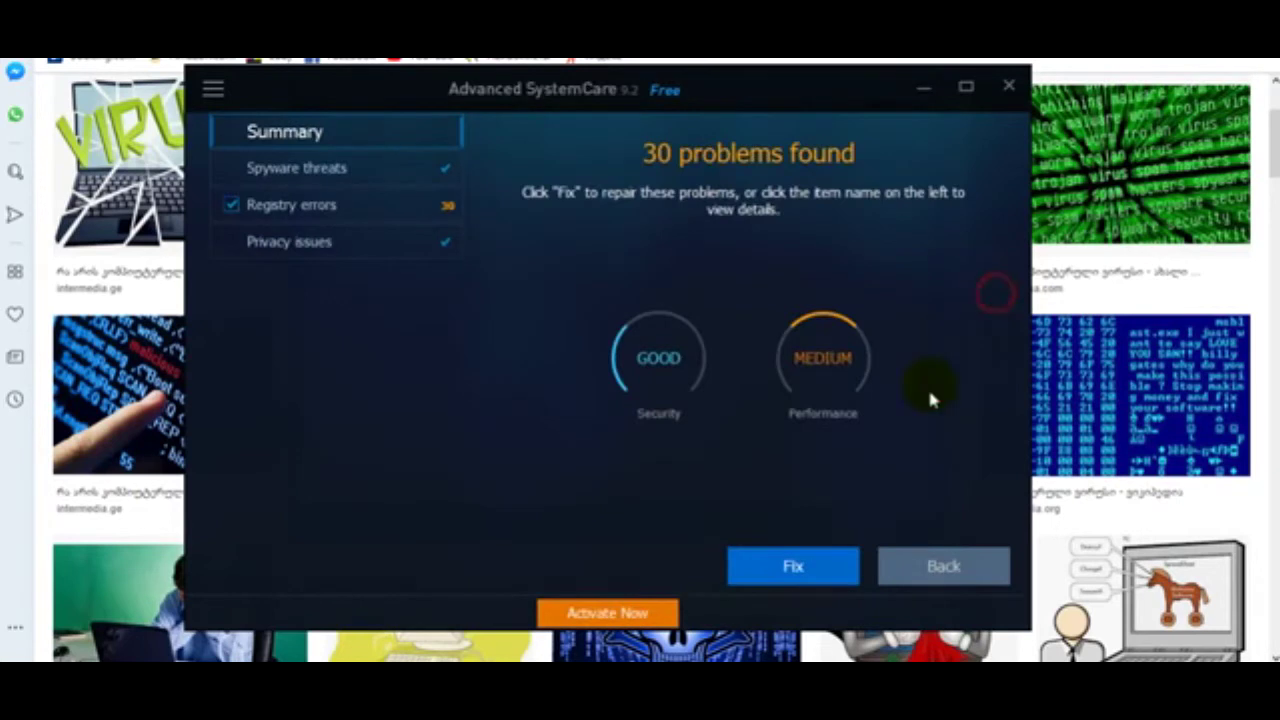
click(788, 570)
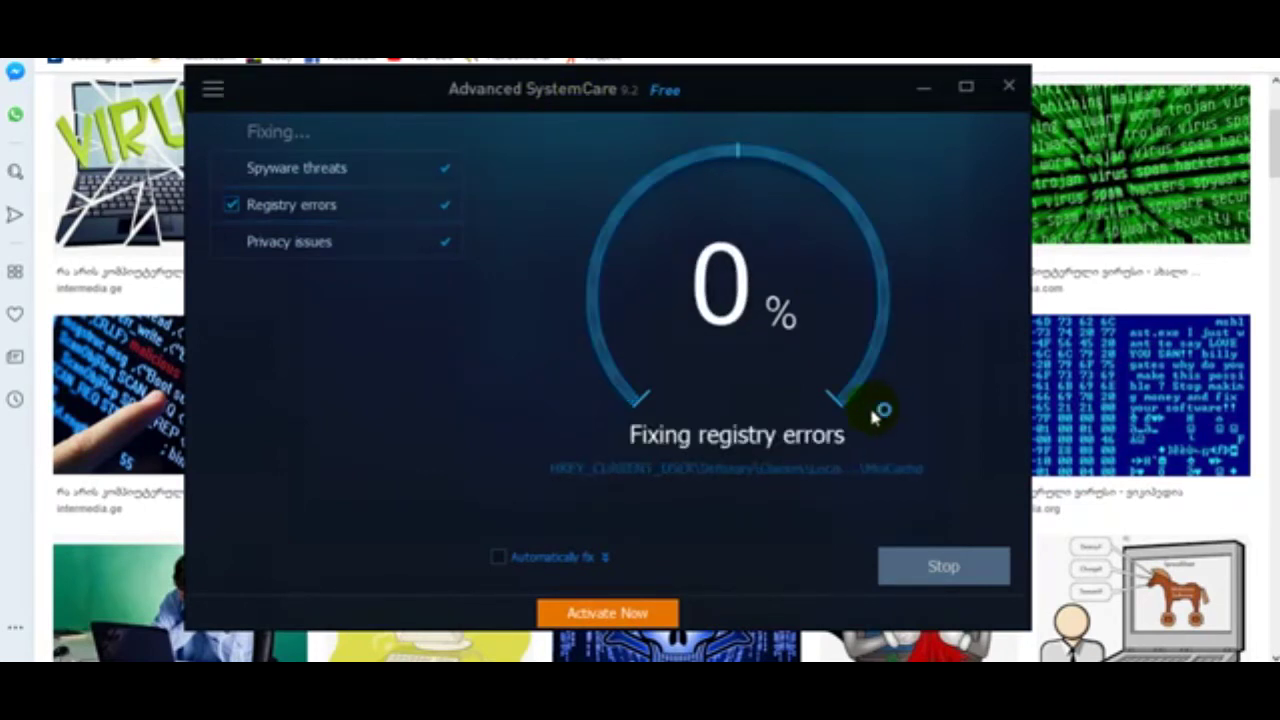
click(963, 568)
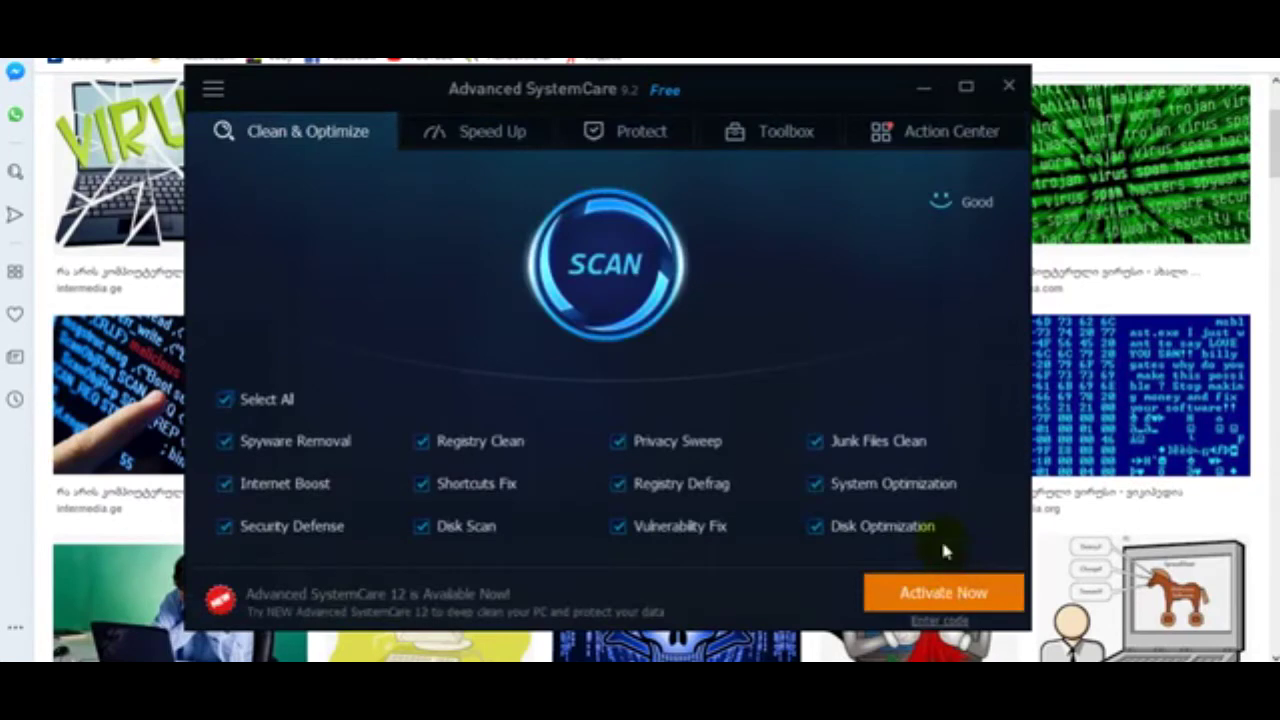
click(925, 93)
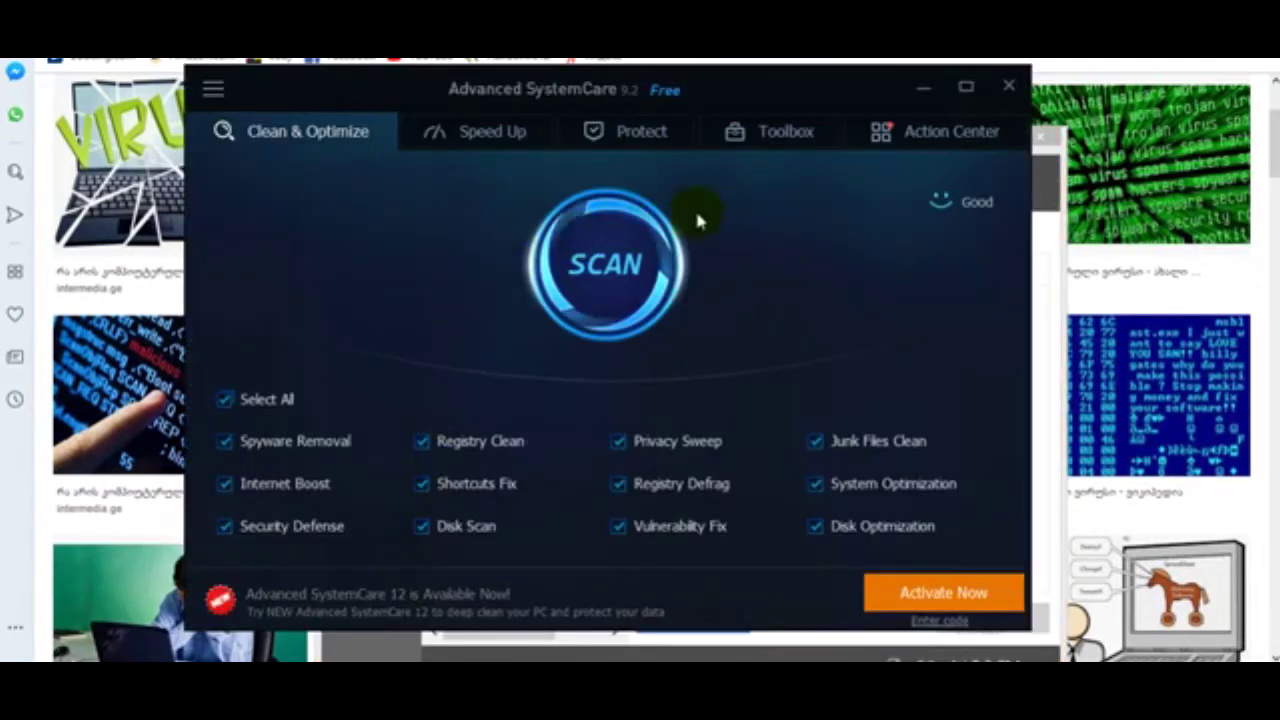
Minimize Advanced SystemCare and CCleaner, and examine the full list of items detected by the HitmanPro scan
click(924, 93)
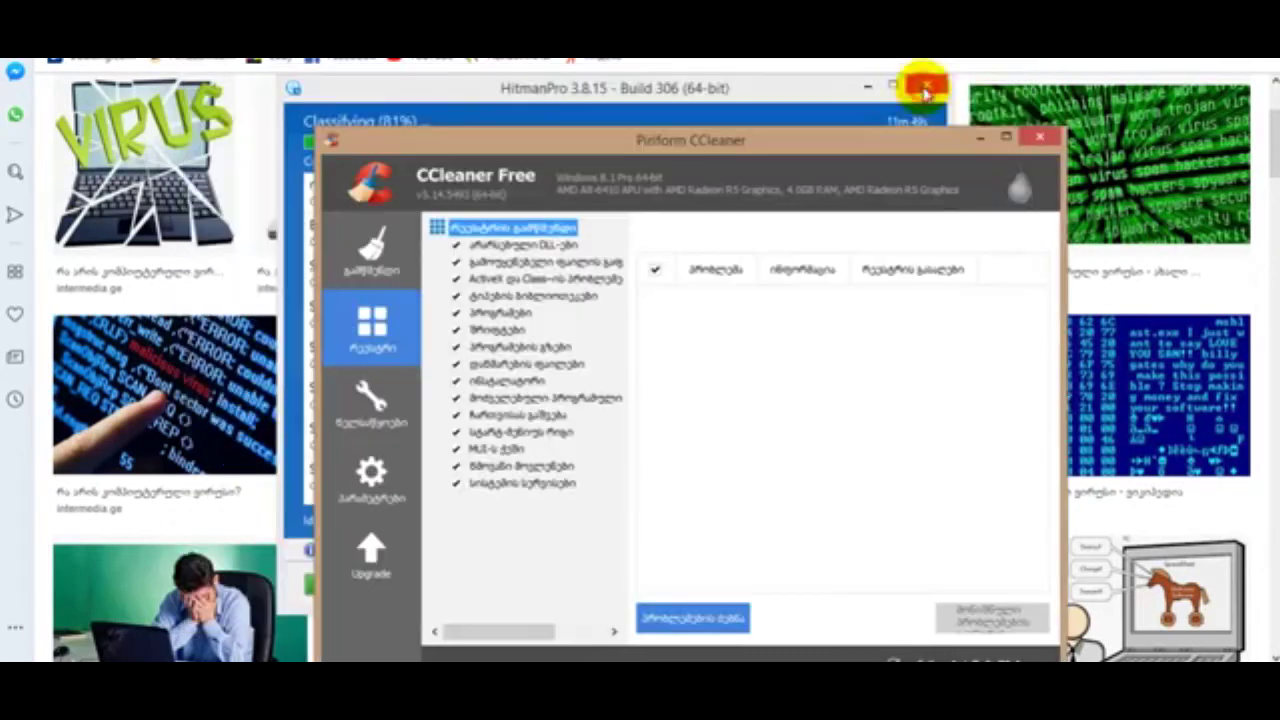
click(980, 140)
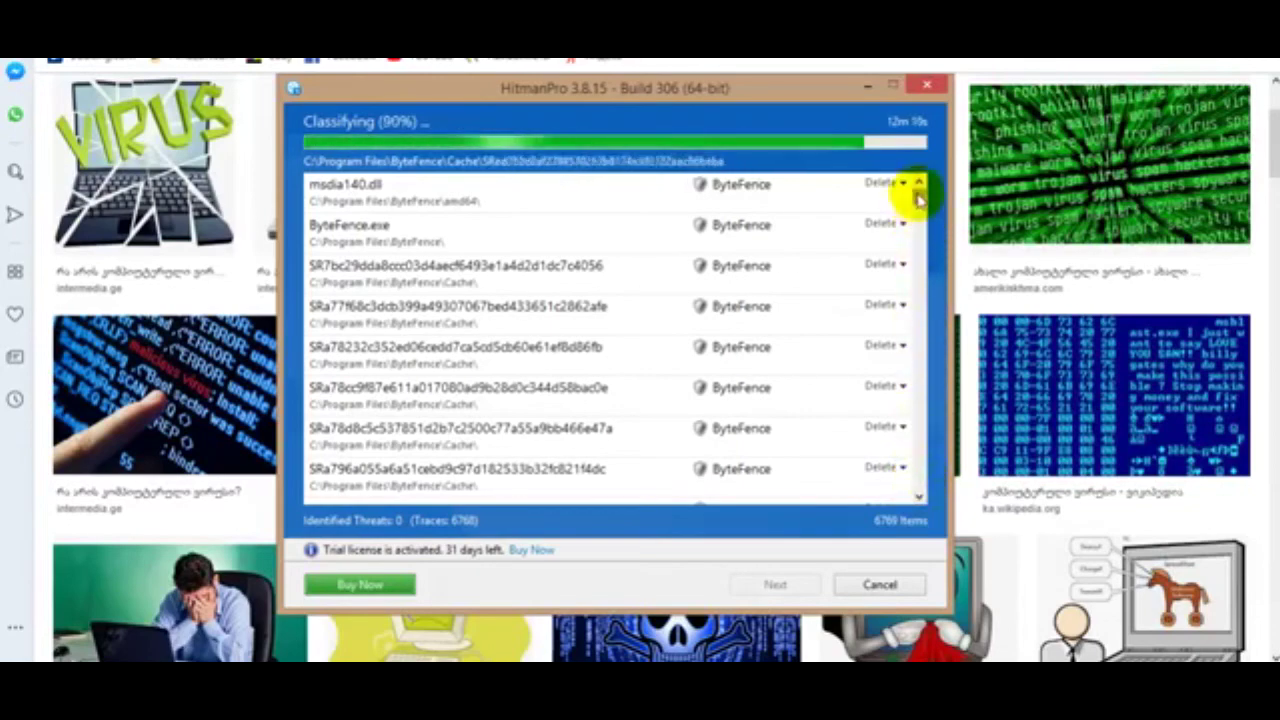
drag(918, 190, 908, 492)
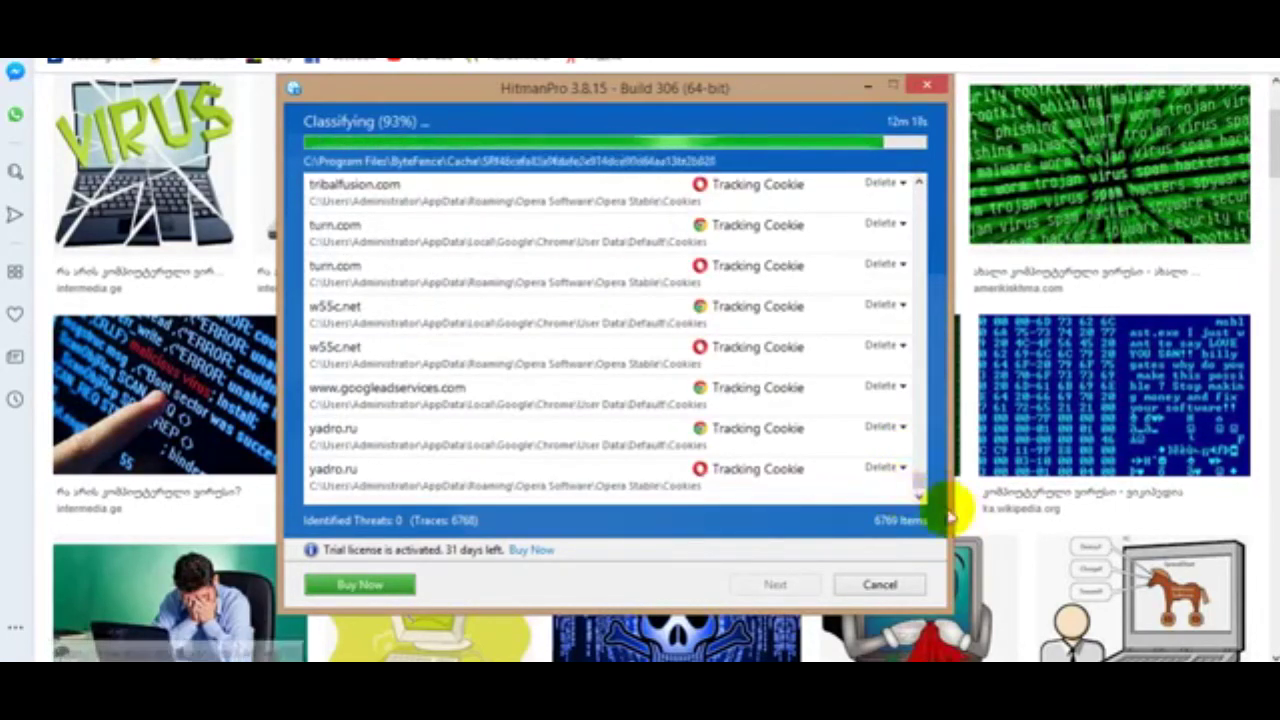
drag(908, 471, 915, 195)
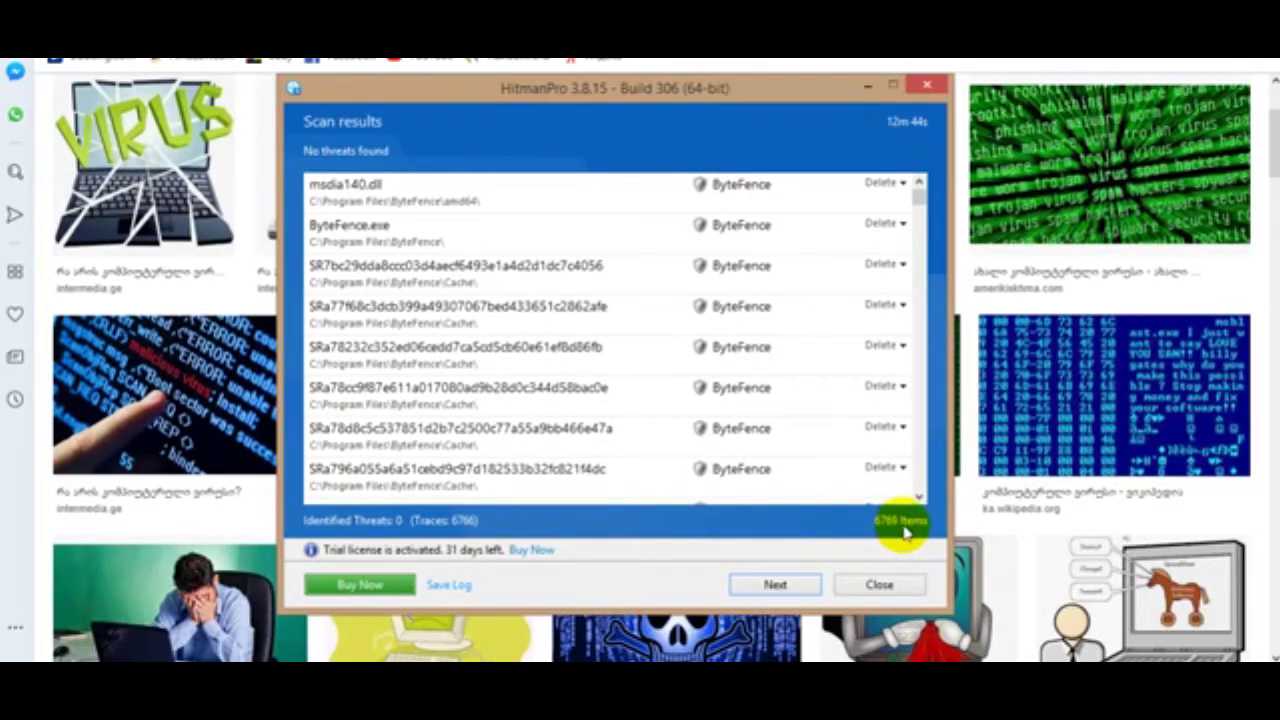
Remove the detected ByteFence files and tracking cookies with HitmanPro and continue to the final scan summary
click(776, 587)
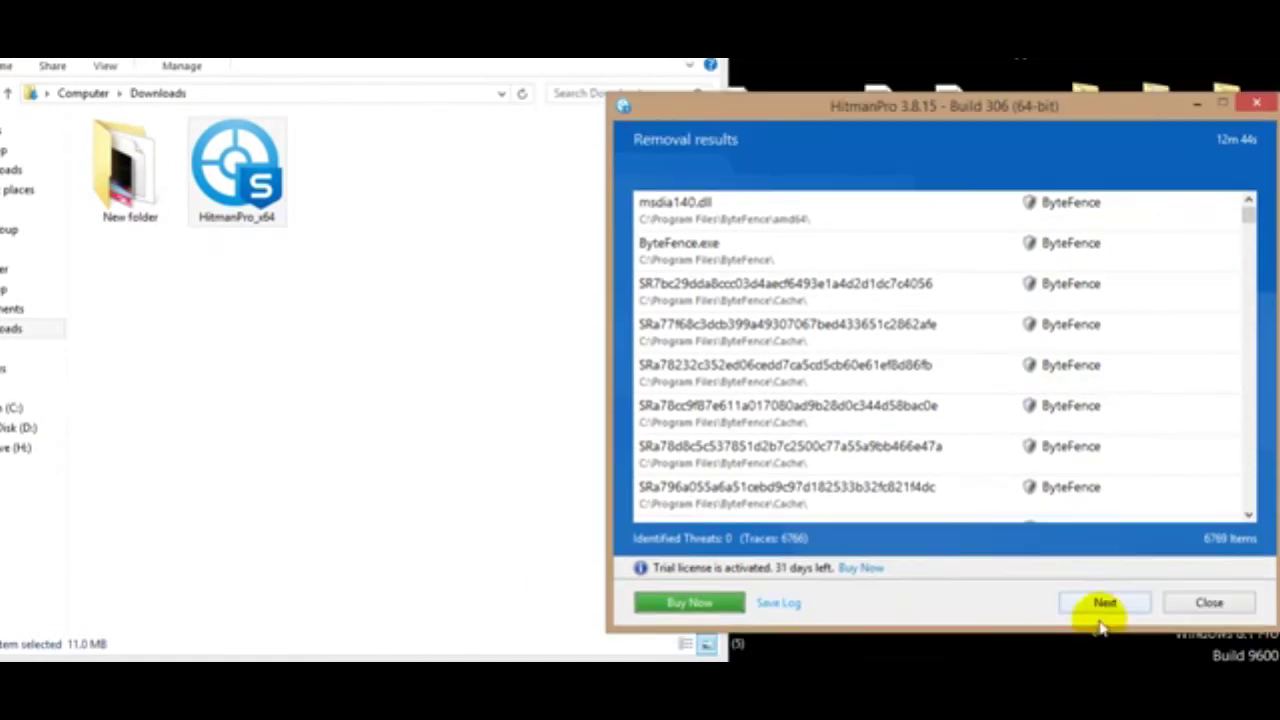
click(1100, 612)
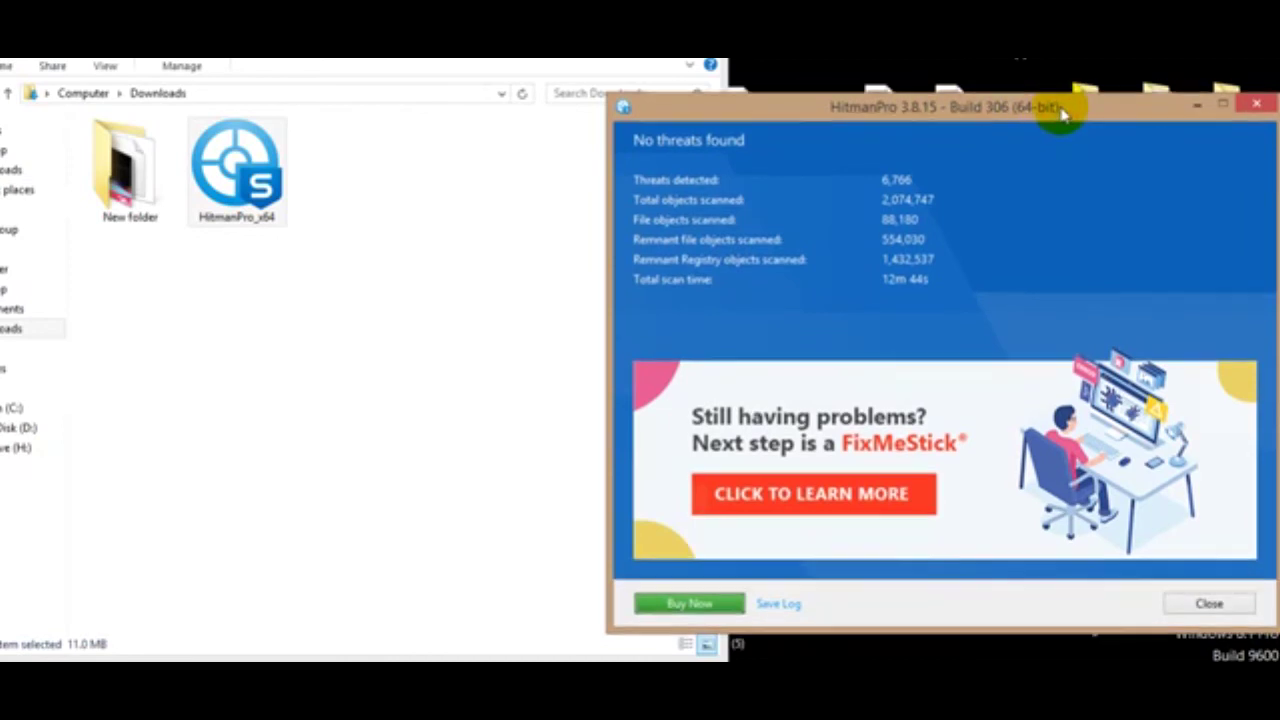
drag(1062, 110, 1060, 112)
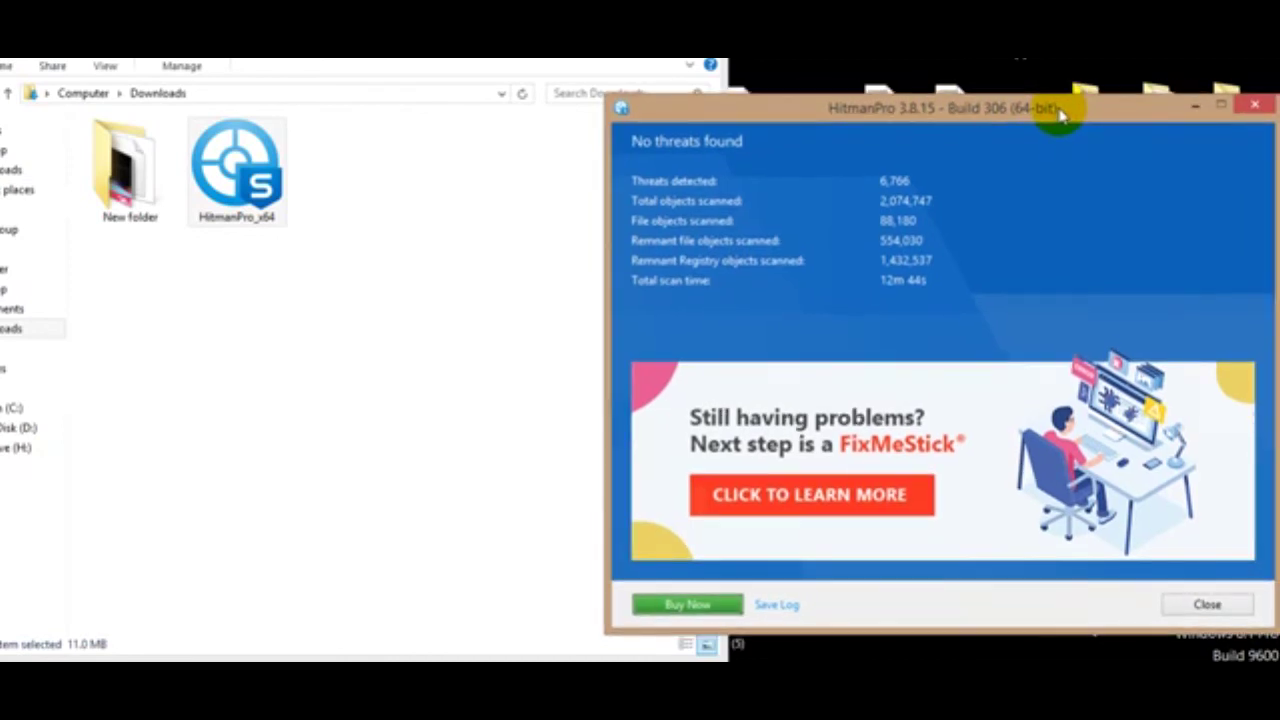
Refresh the desktop twice
right_click(803, 80)
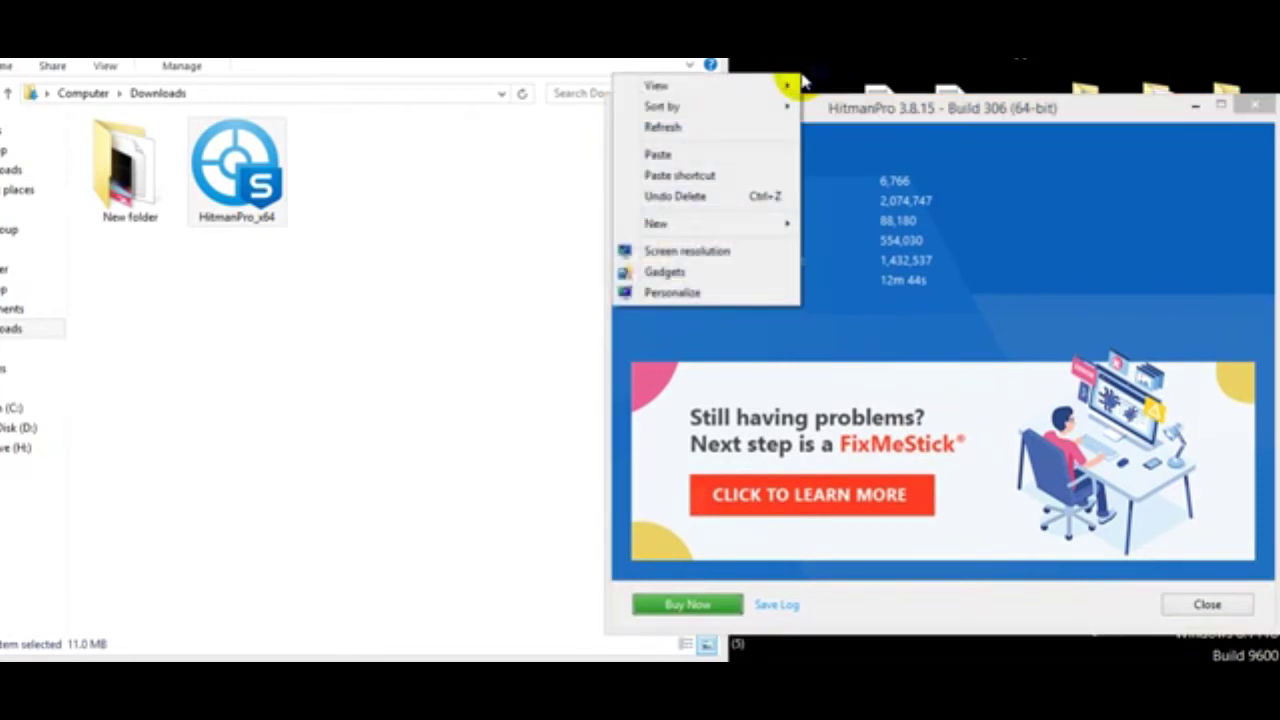
click(688, 130)
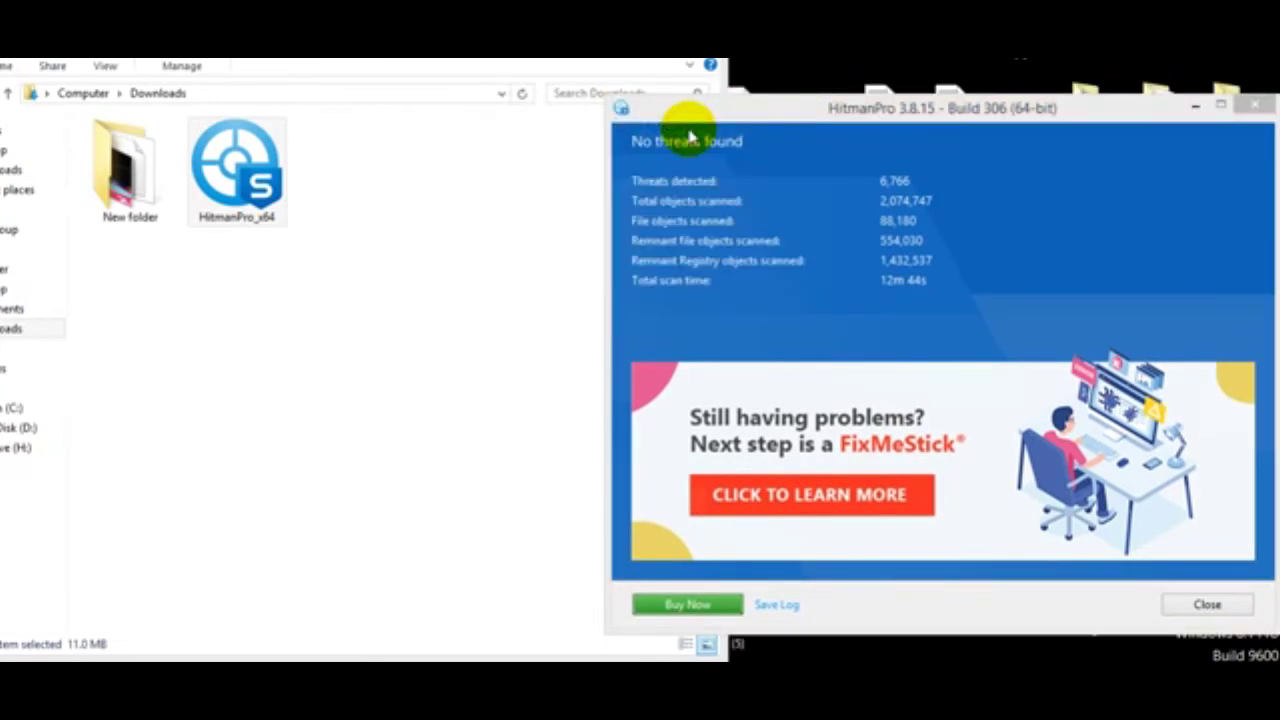
right_click(790, 77)
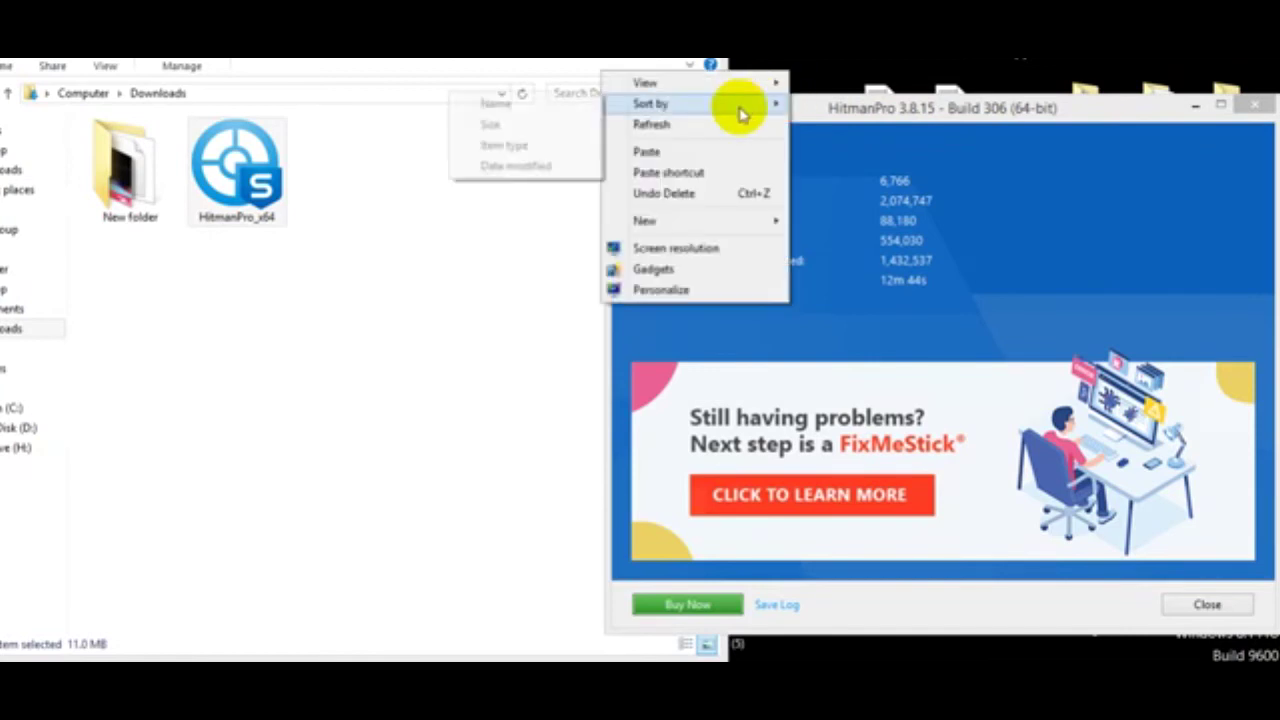
click(657, 123)
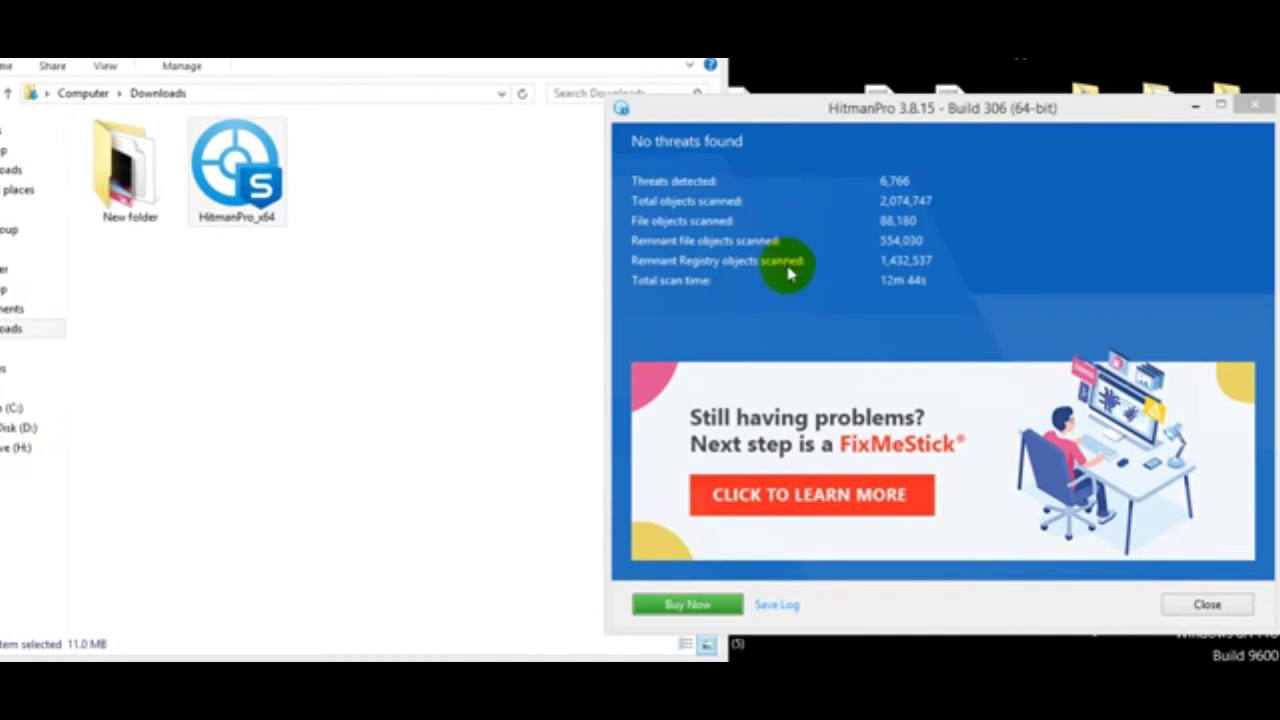
Run HitmanPro_x64 from the Downloads folder again and continue from the welcome screen to Setup
click(228, 188)
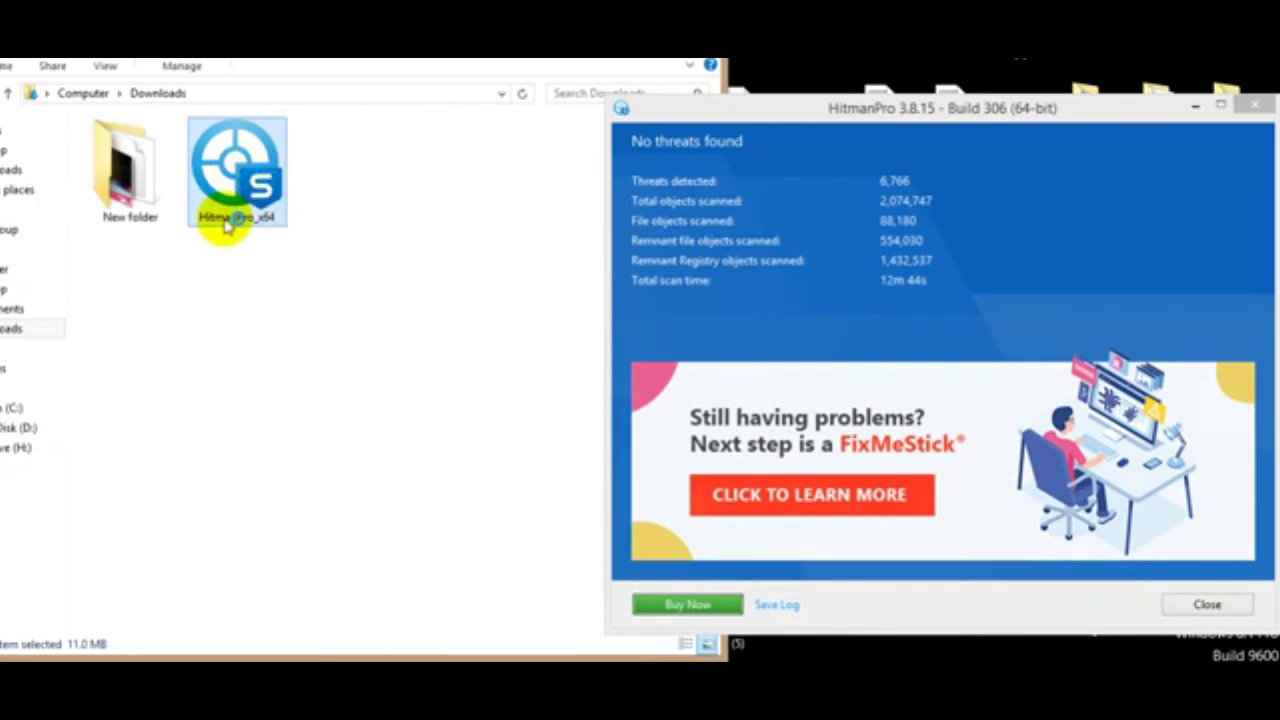
click(860, 258)
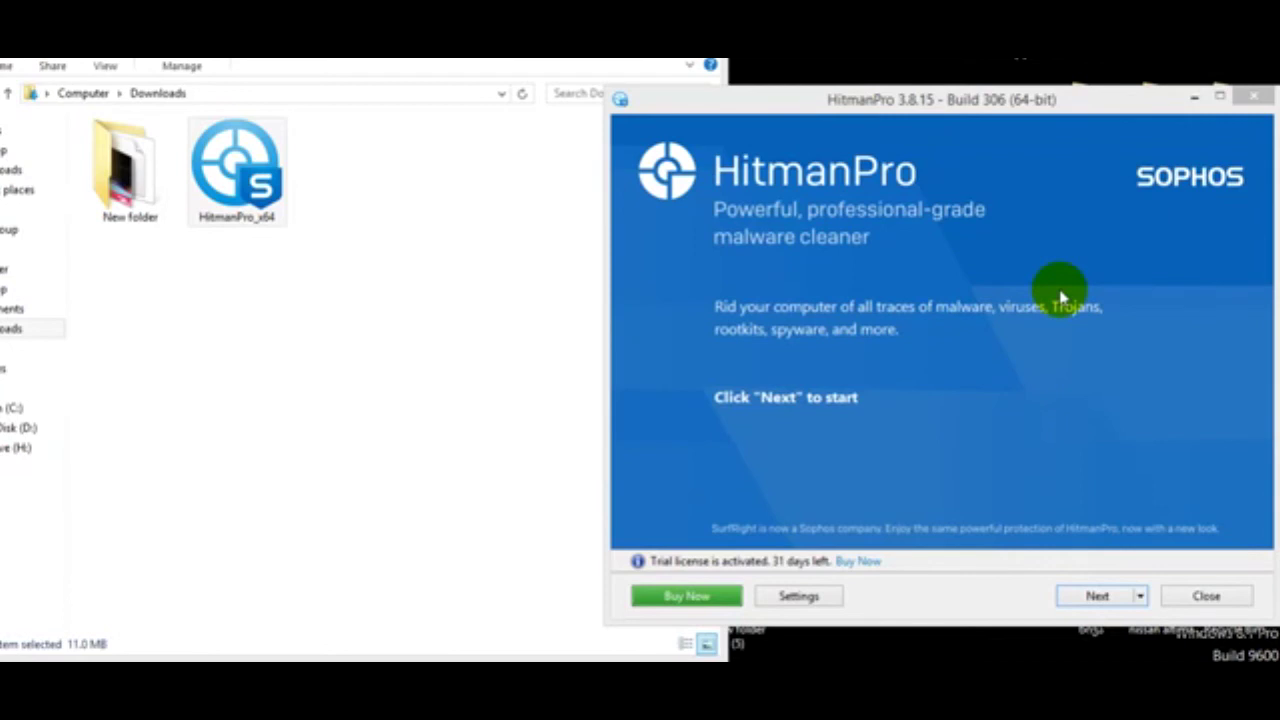
click(1098, 598)
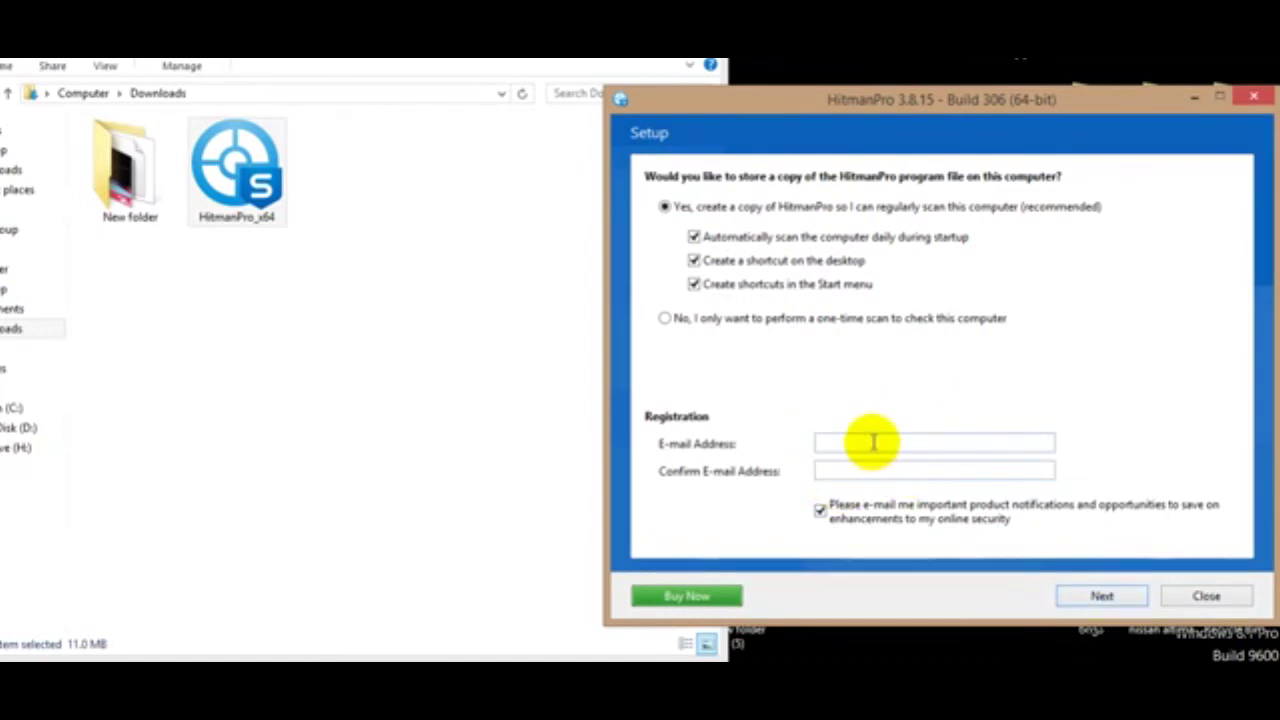
Examine where the registration e-mail address is entered and confirmed in HitmanPro Setup, leaving both fields blank
click(872, 442)
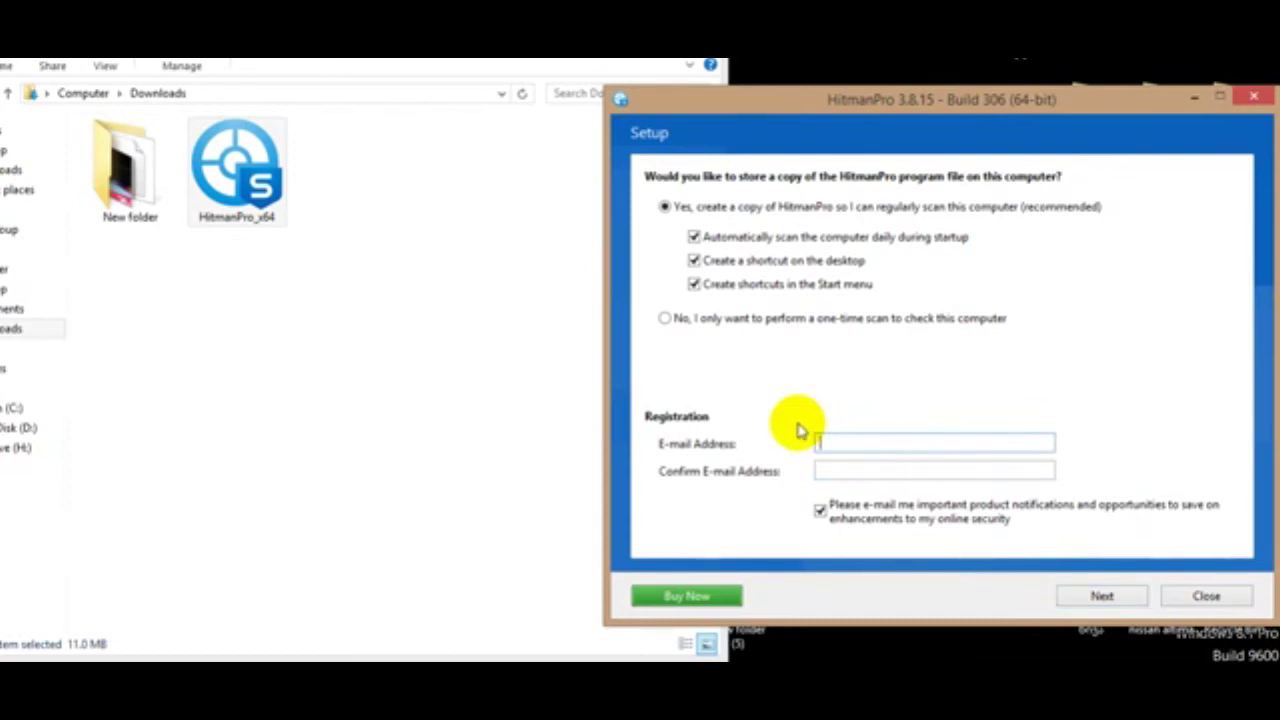
click(824, 443)
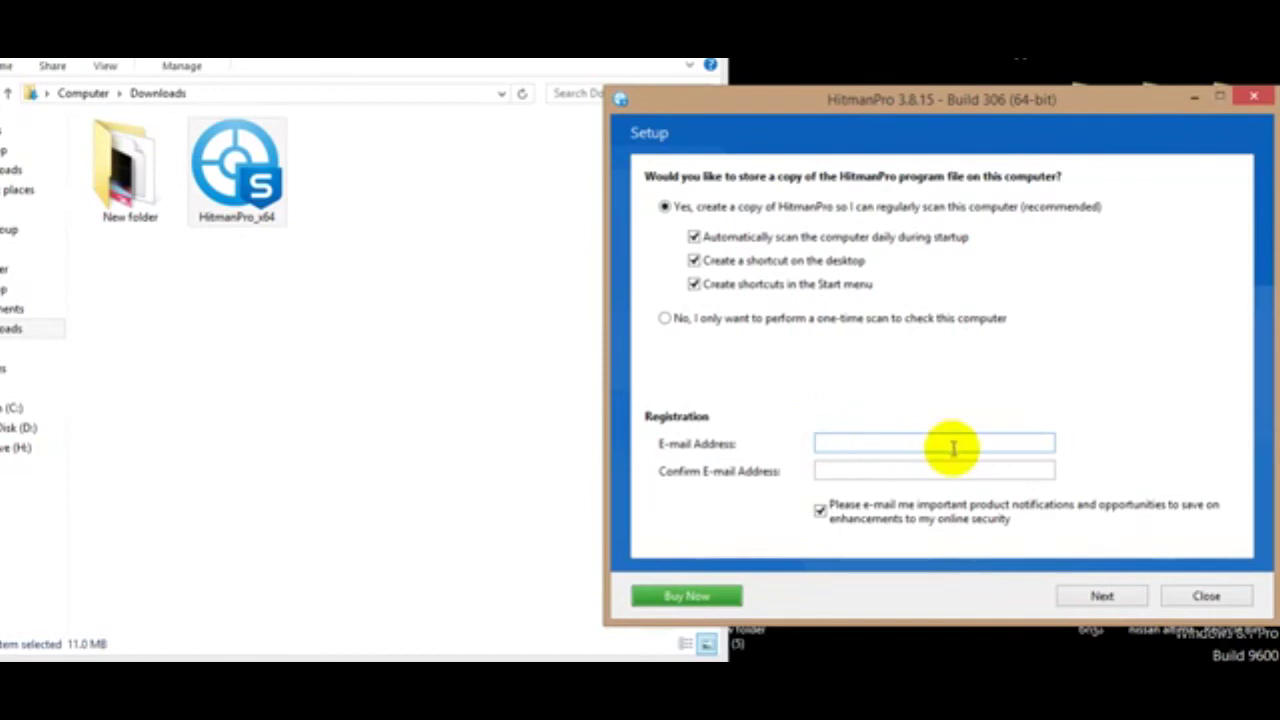
right_click(834, 441)
click(840, 471)
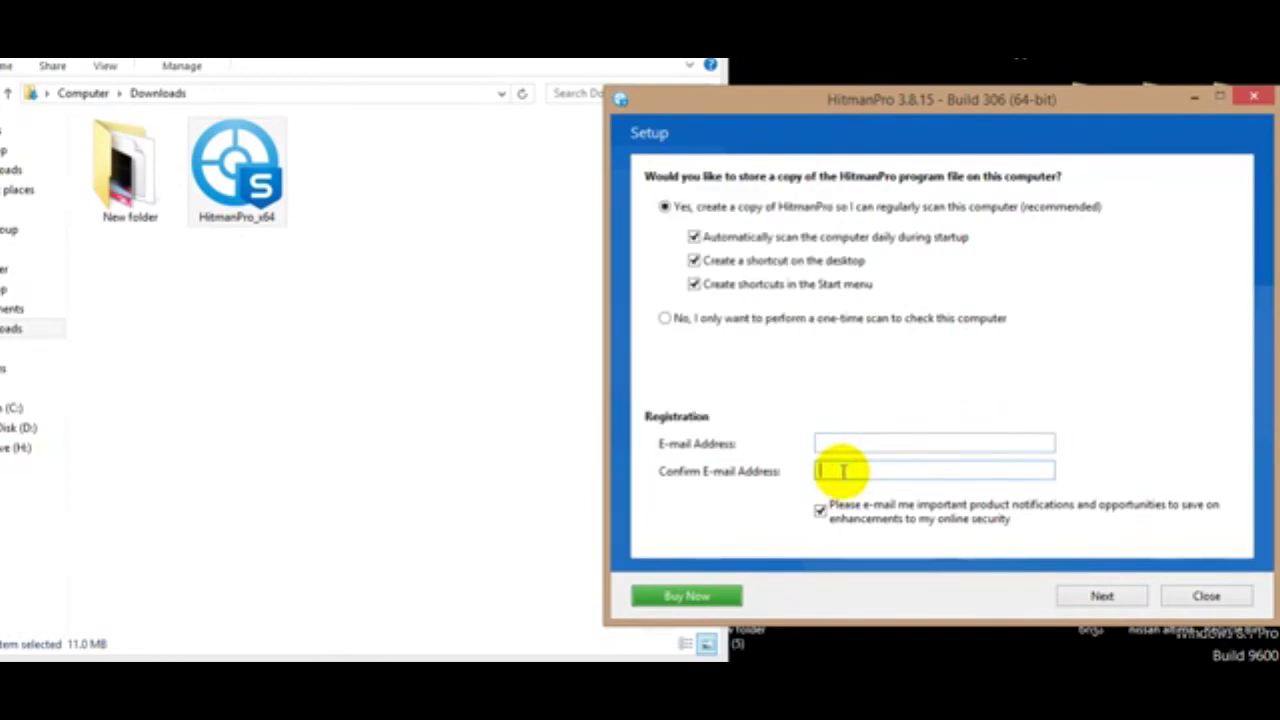
click(843, 440)
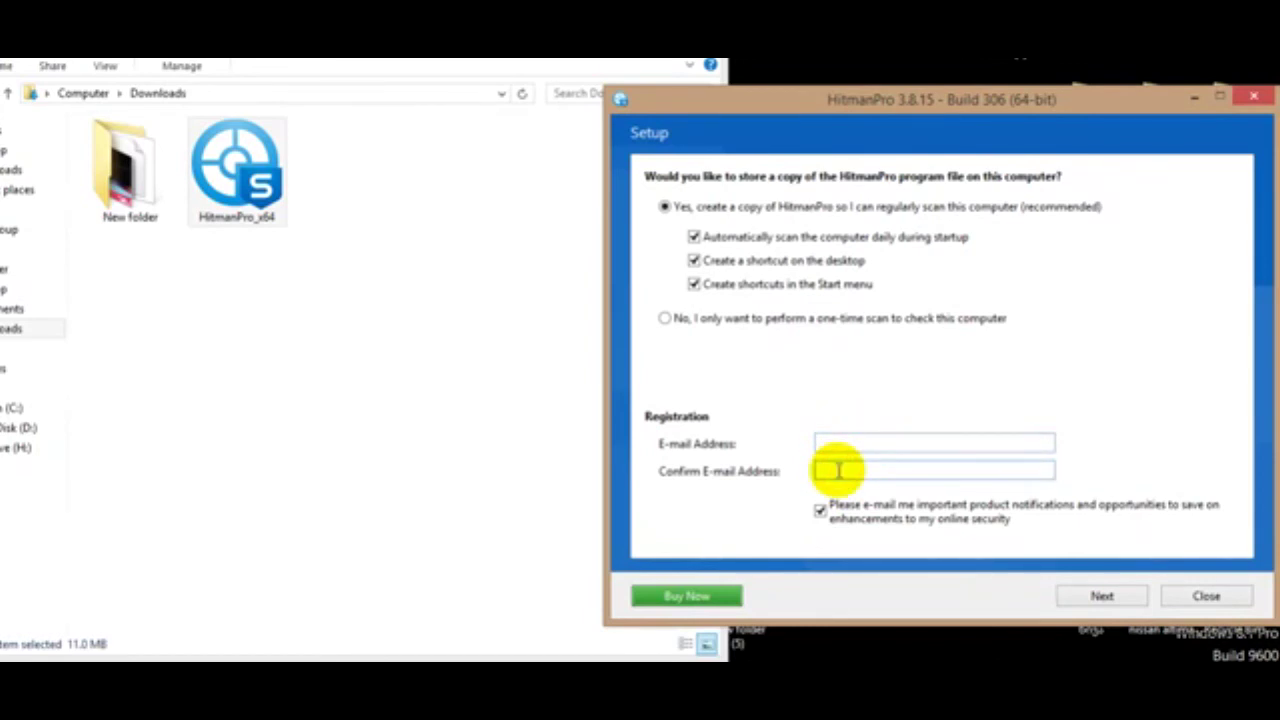
click(840, 440)
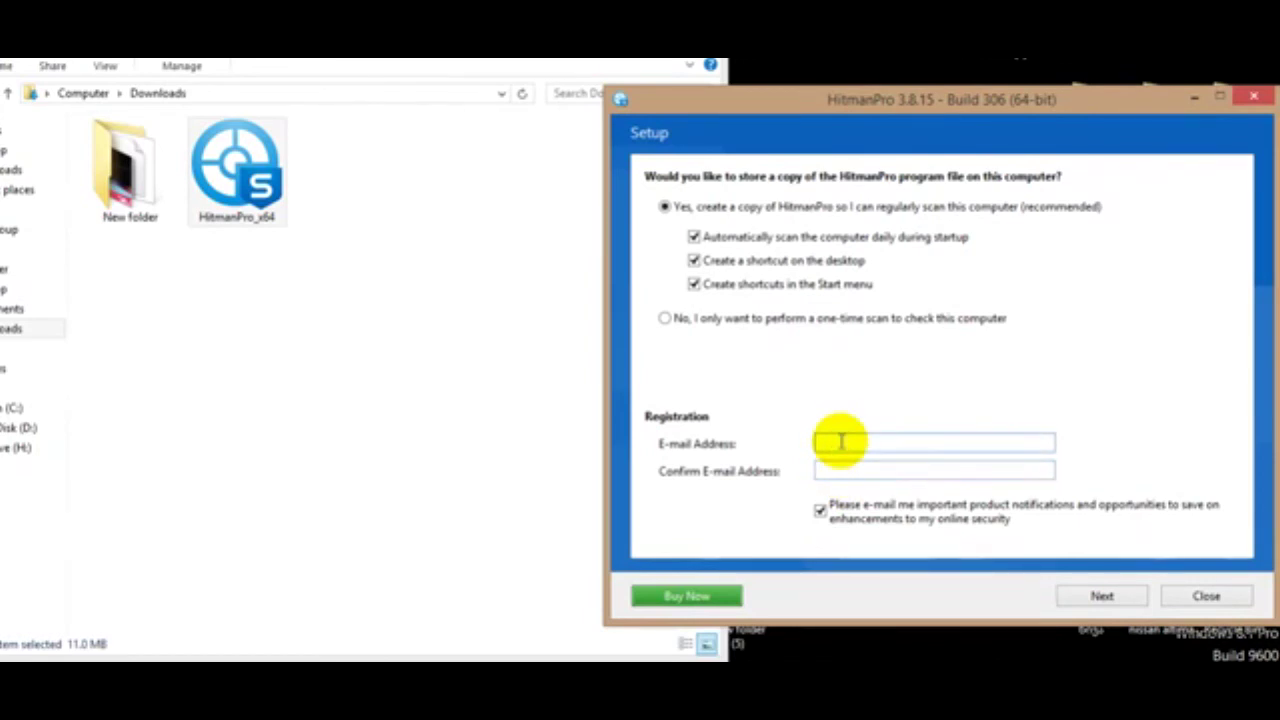
Switch the keyboard input language to English (United States) and clear the mistyped text from the registration e-mail field
text(li)
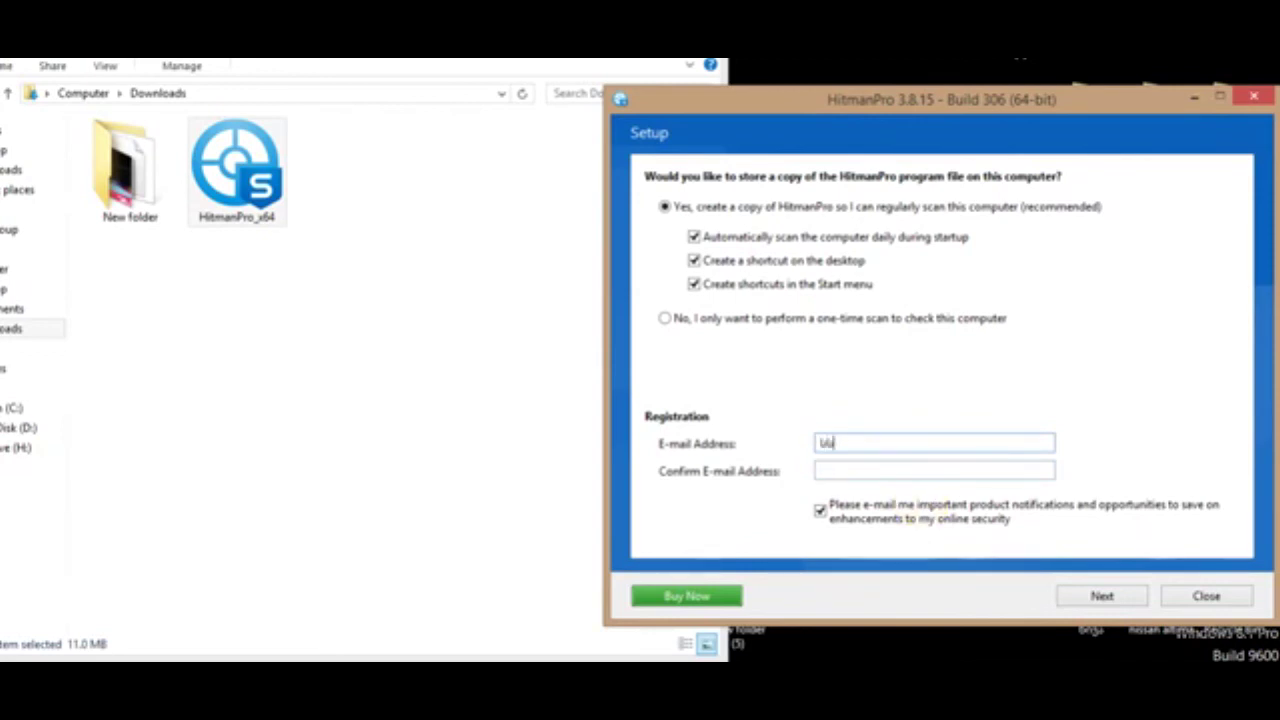
click(1150, 690)
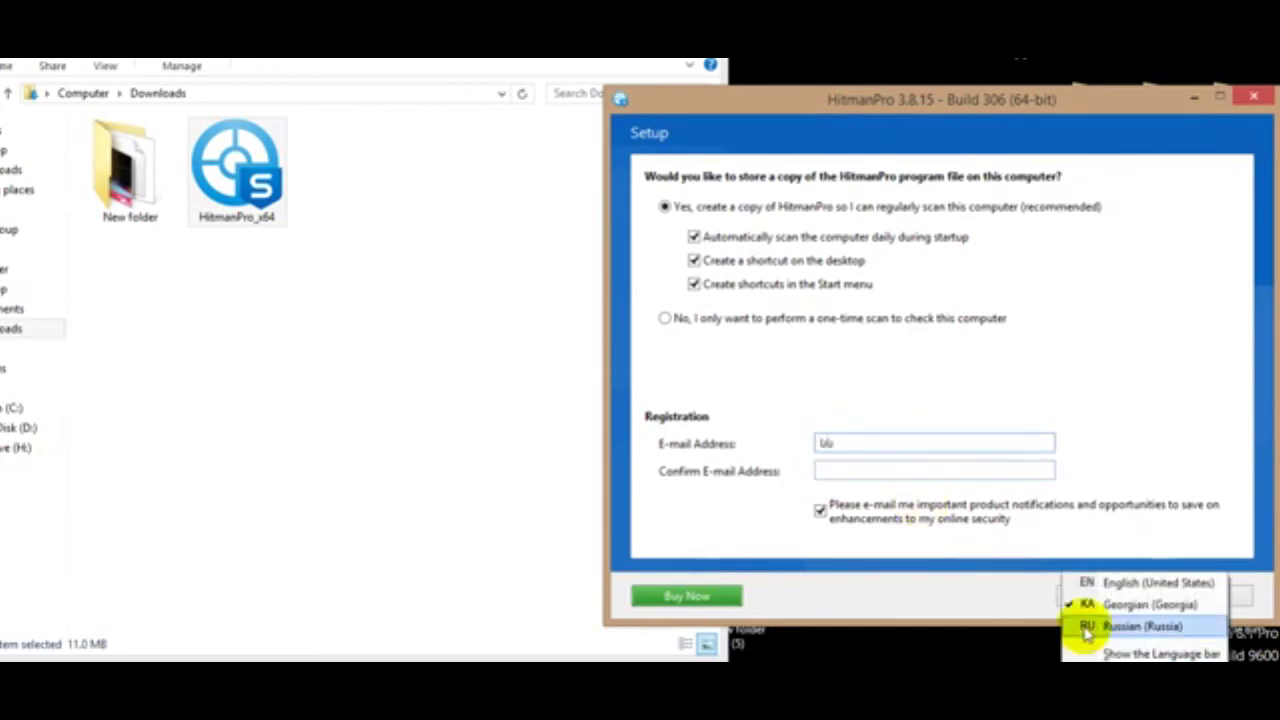
click(1120, 580)
drag(870, 445, 822, 442)
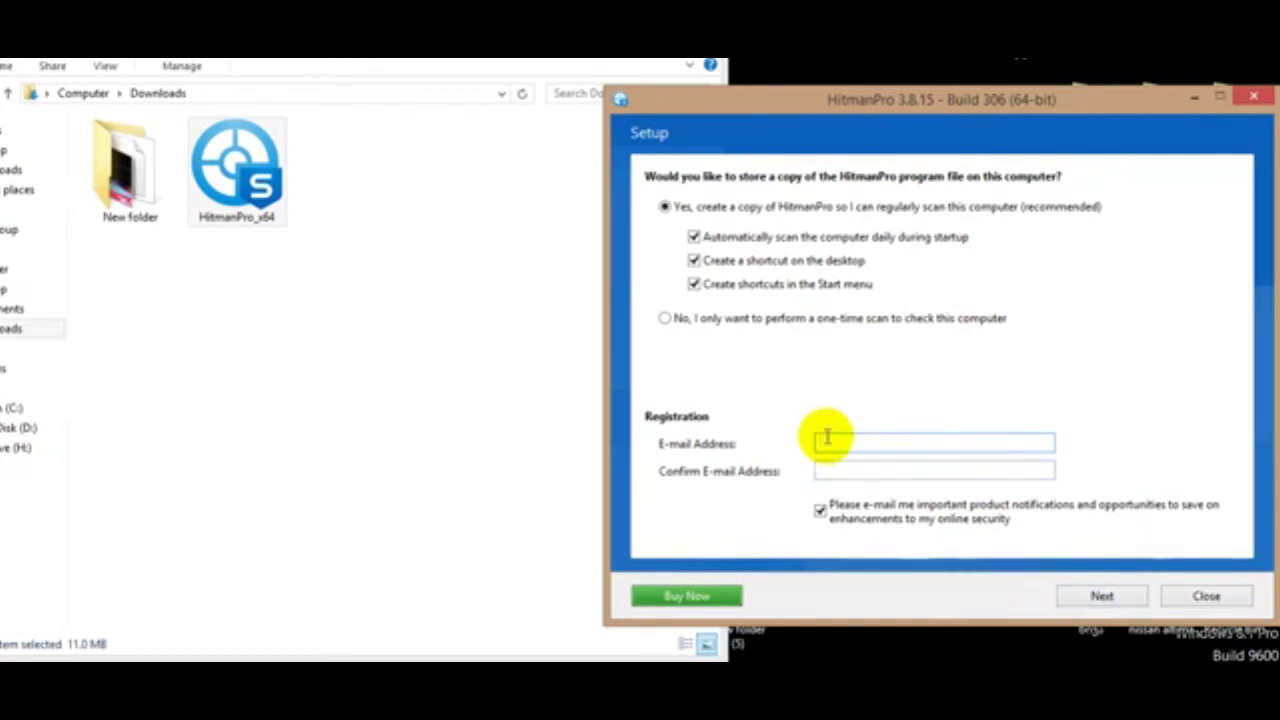
Enter a sample e-mail address in the first registration field of HitmanPro Setup and clear it again
text(mosensnsn@)
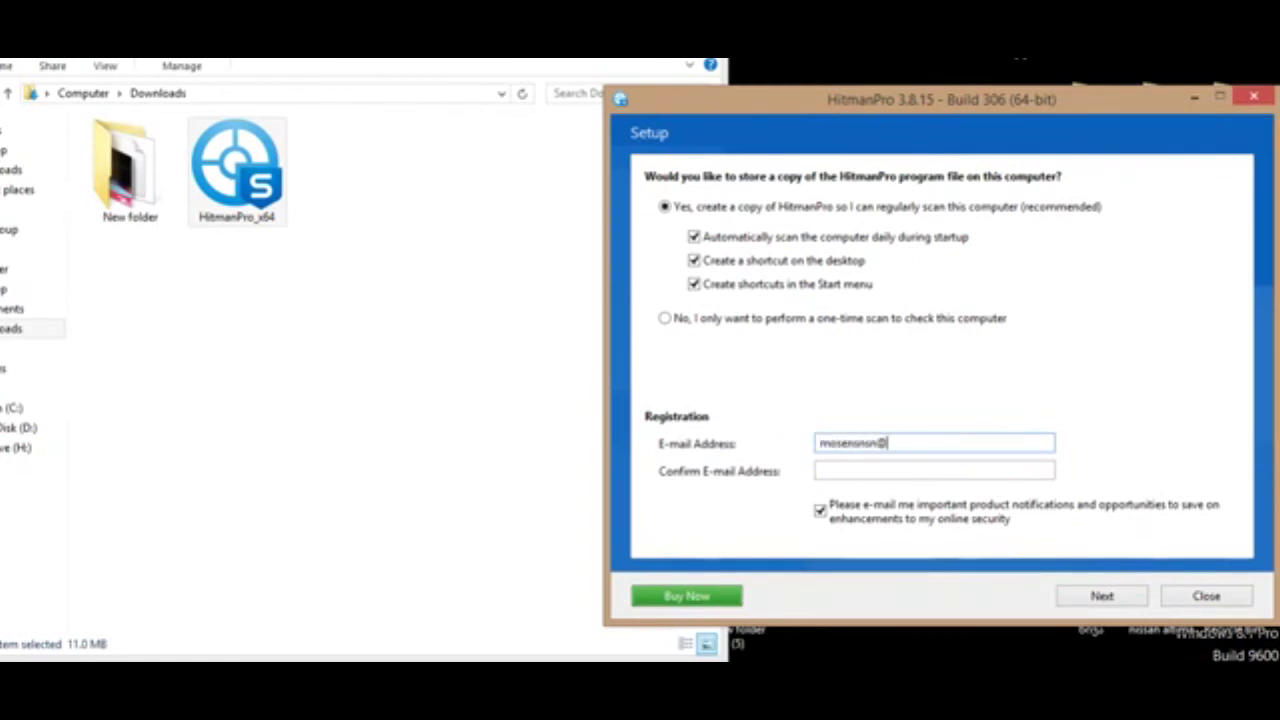
text(.com)
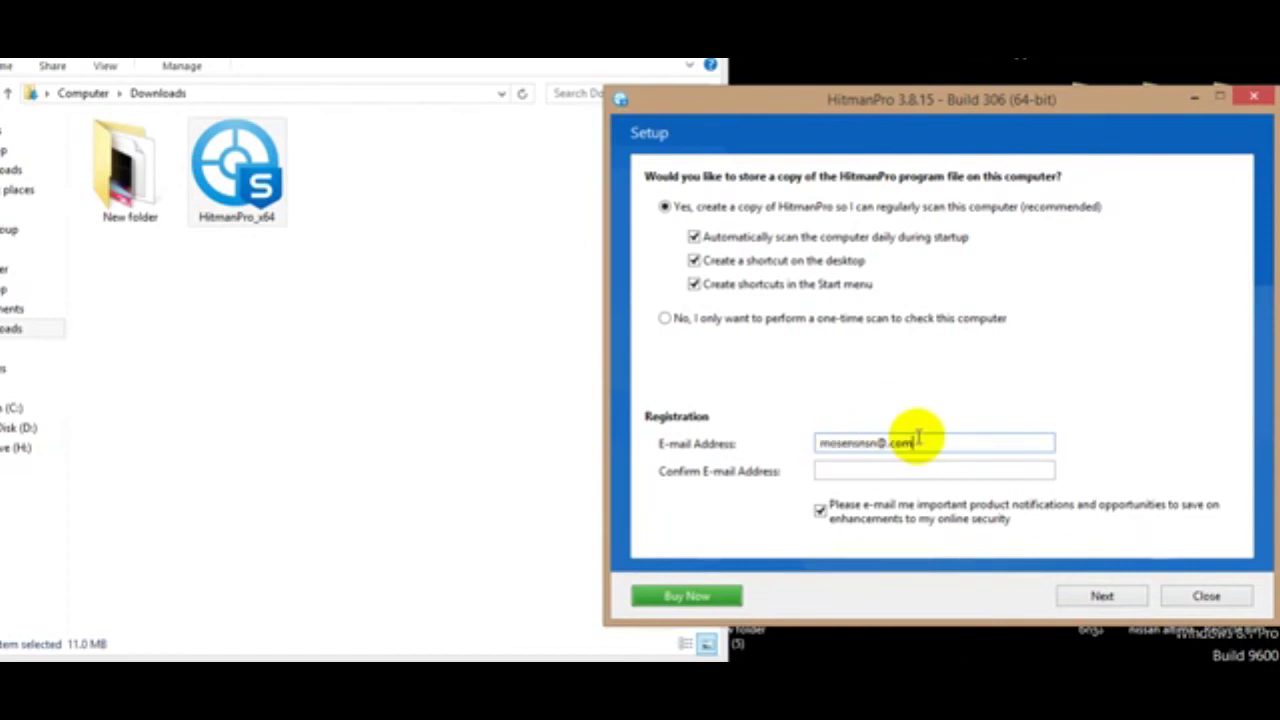
drag(934, 443, 812, 445)
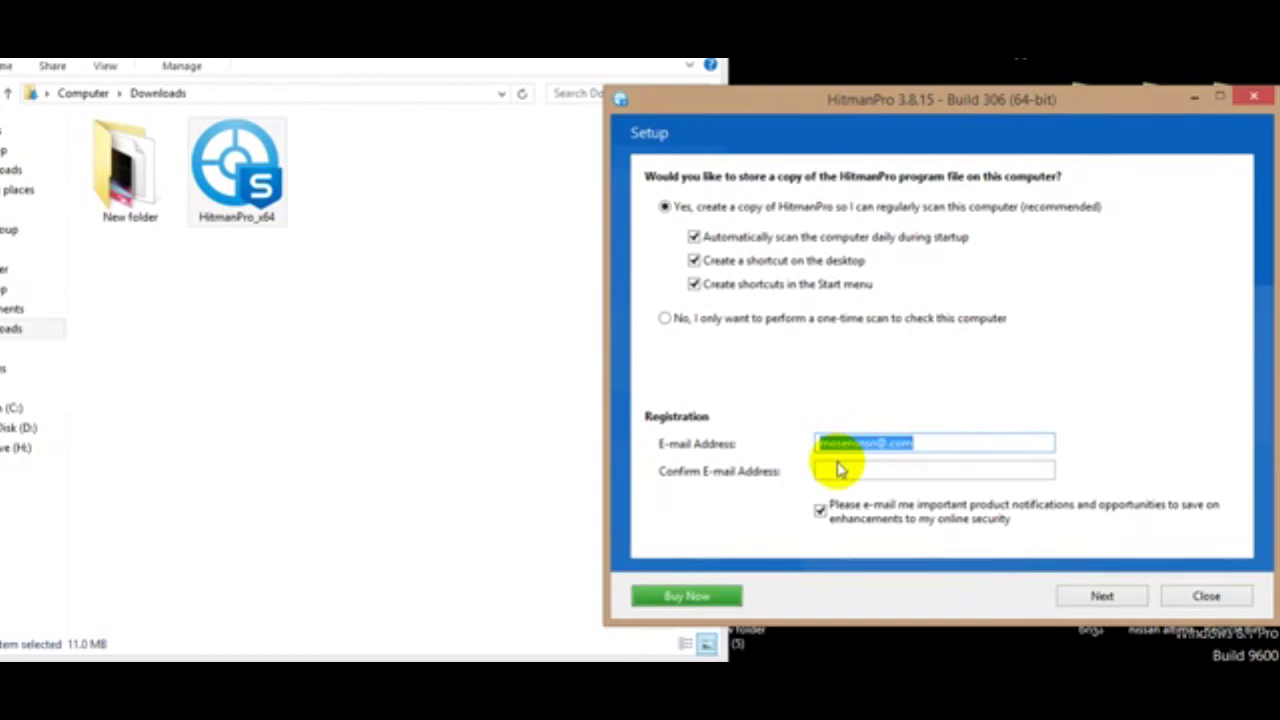
drag(918, 443, 812, 452)
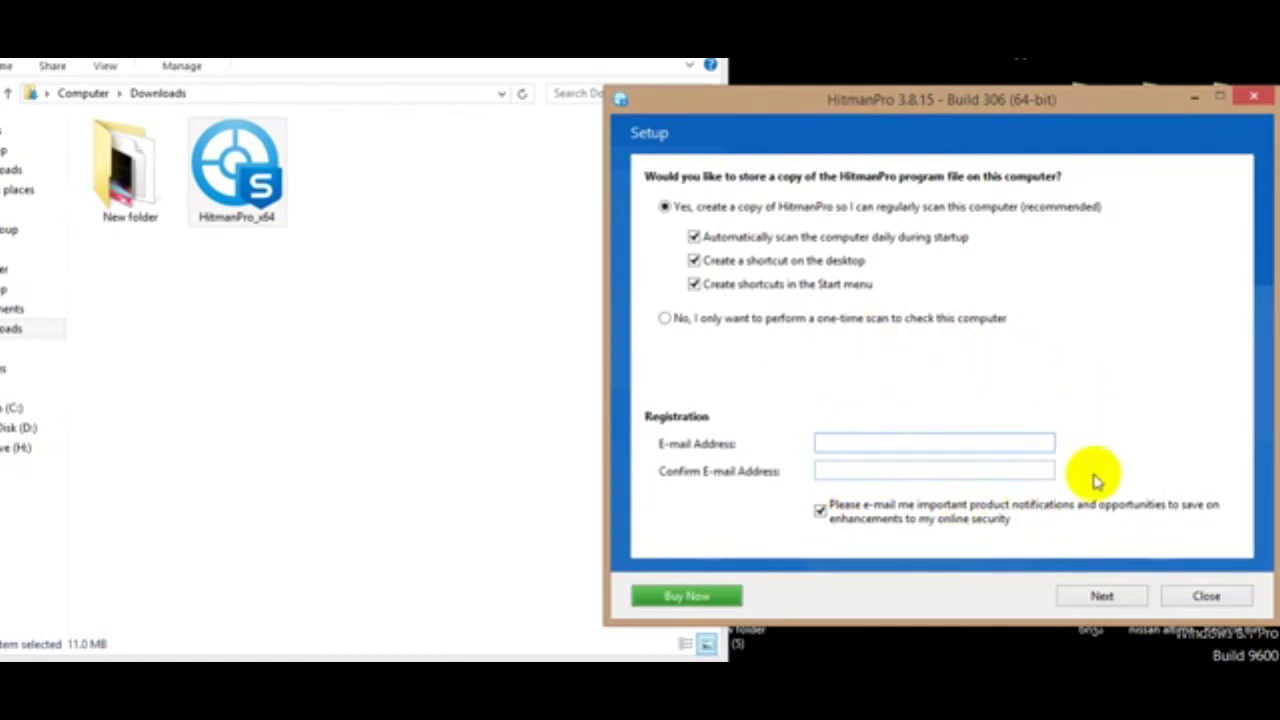
Scan the computer with HitmanPro, leaving the registration fields blank, and start removing the detected ByteFence files
click(1102, 598)
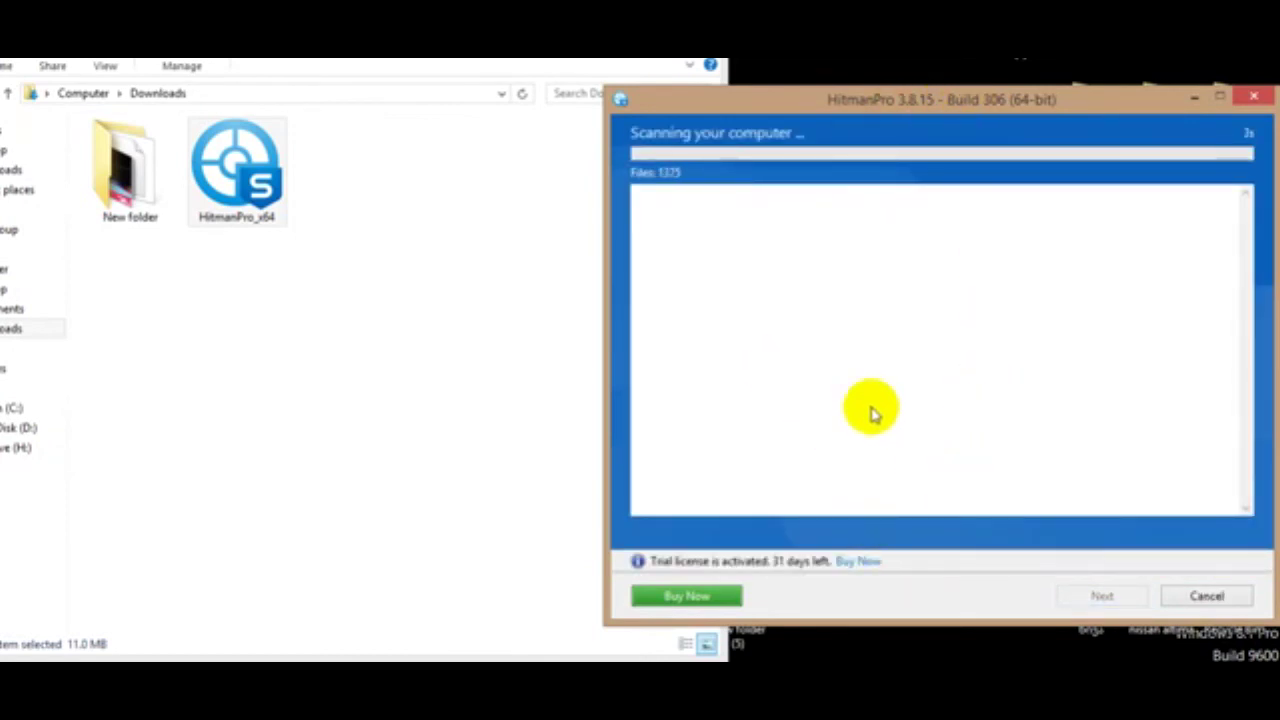
mouse_move(839, 116)
mouse_down()
mouse_move(836, 100)
mouse_move(841, 127)
mouse_up()
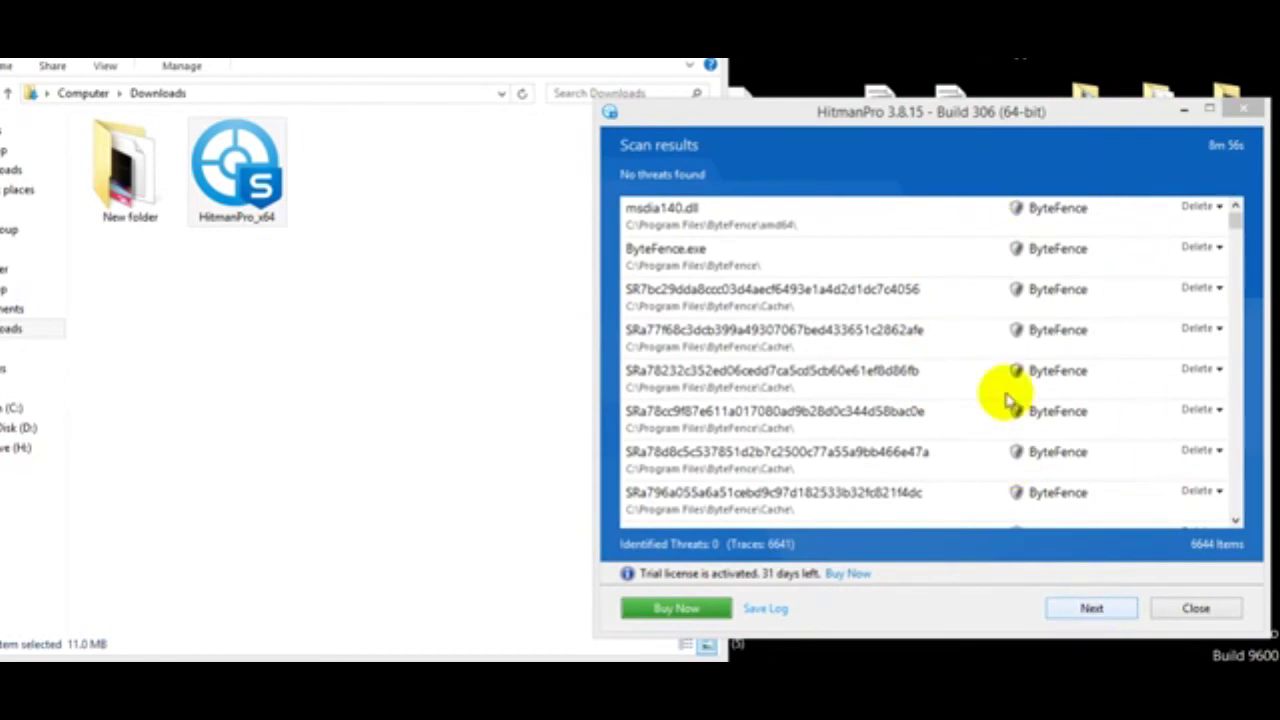
click(922, 175)
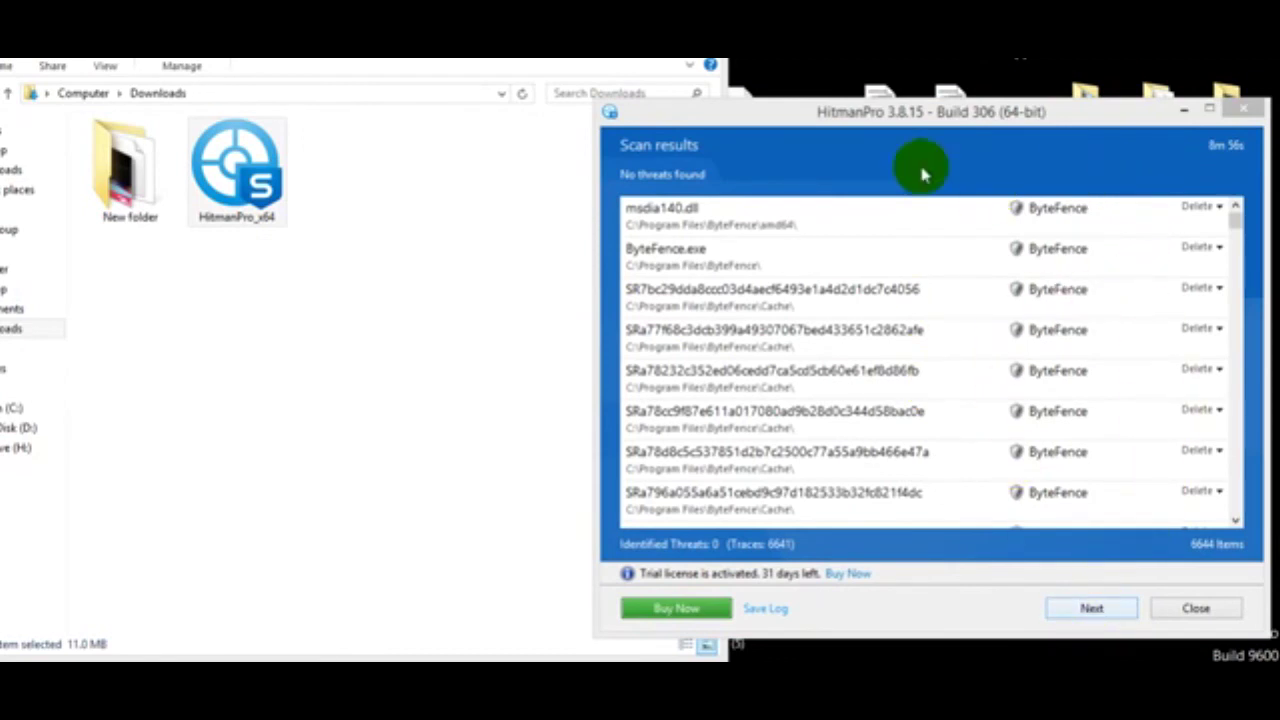
click(1090, 608)
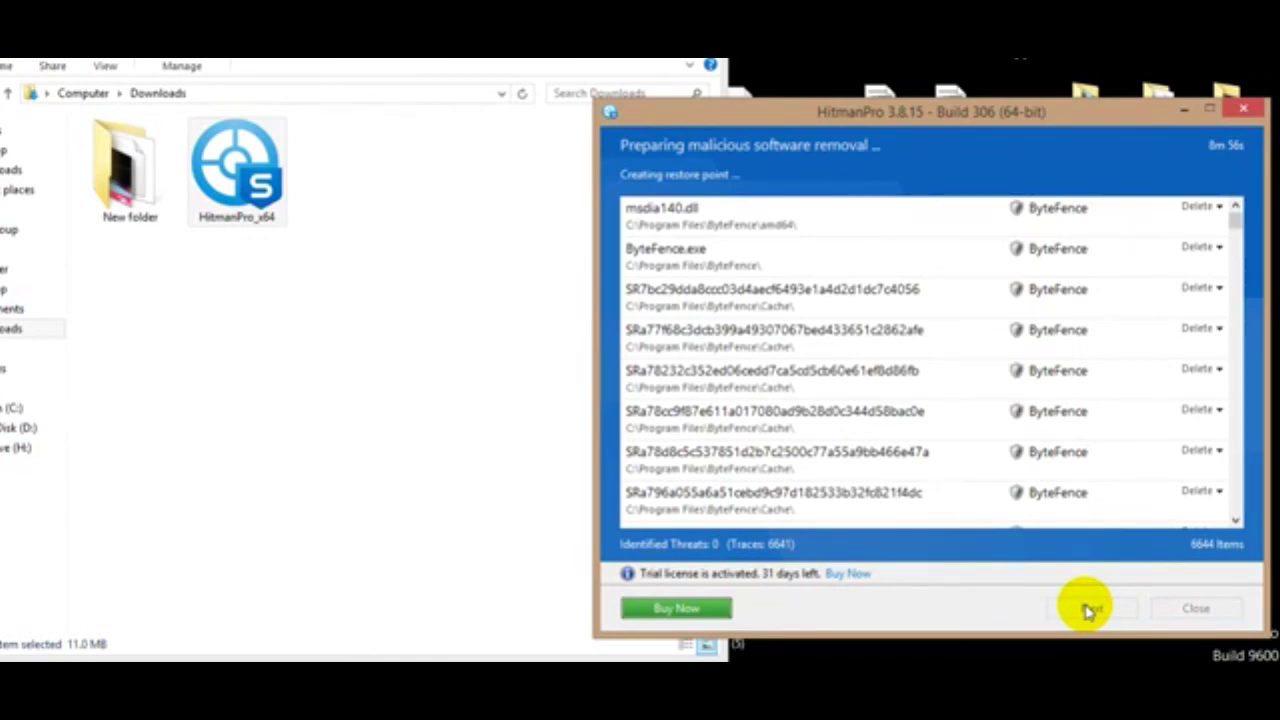
Refresh the desktop twice while HitmanPro prepares the removal
right_click(793, 80)
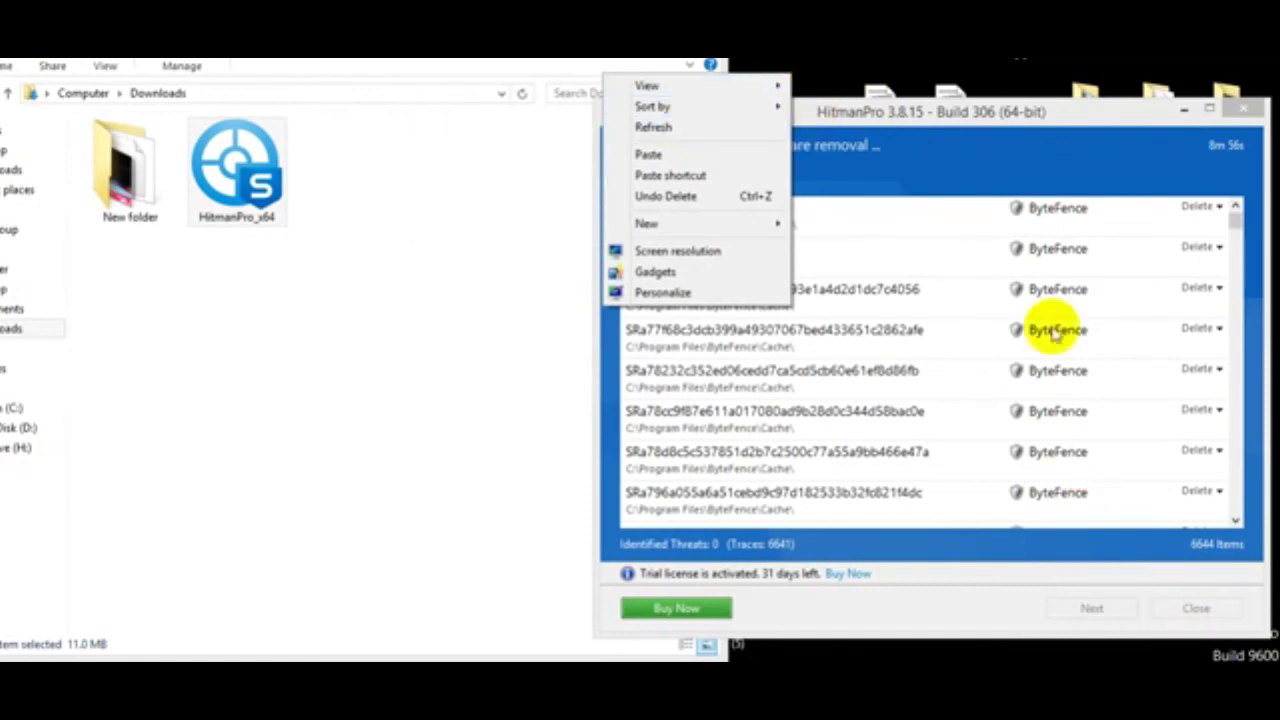
click(653, 127)
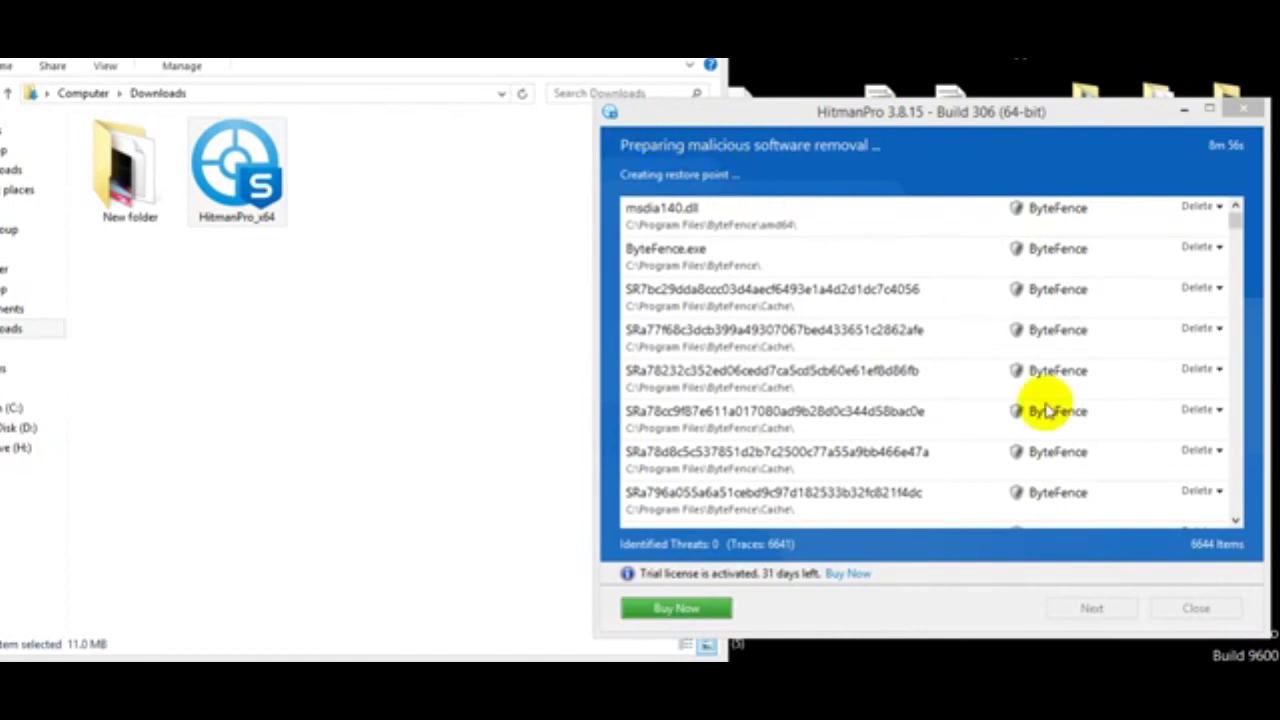
right_click(800, 84)
click(712, 129)
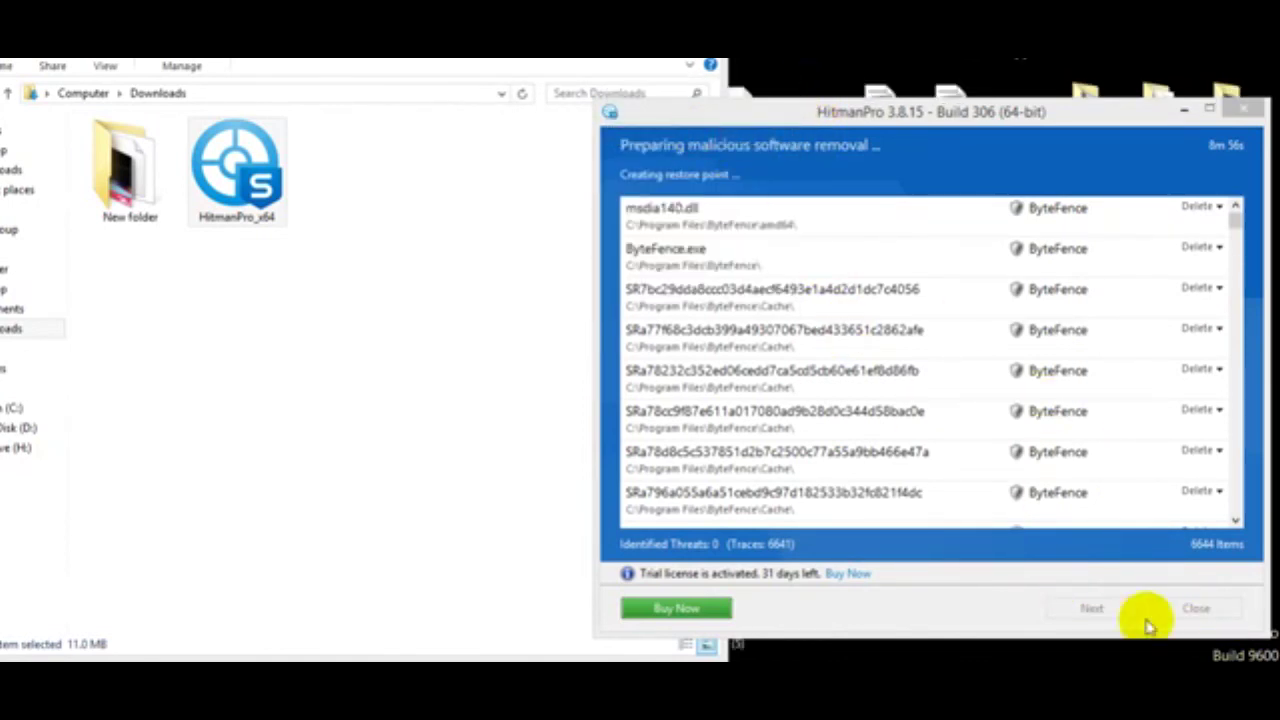
Continue from HitmanPro's removal results to the final scan summary
click(1087, 607)
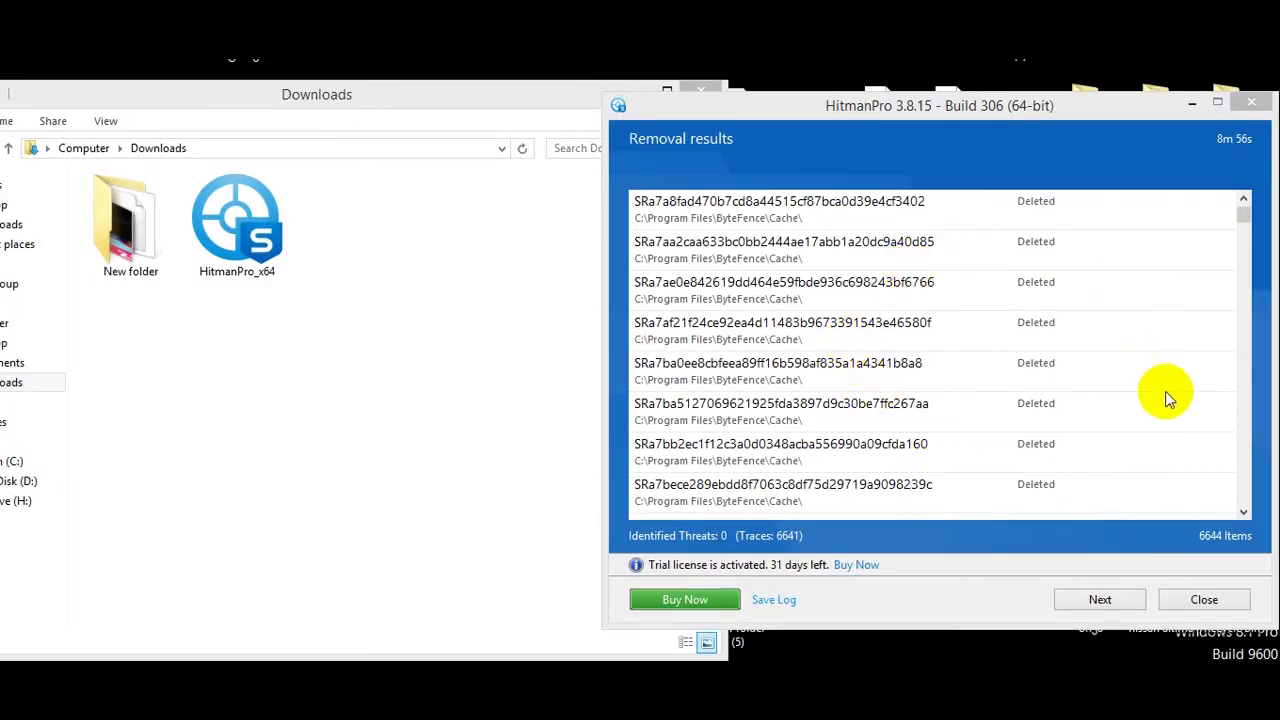
click(1090, 604)
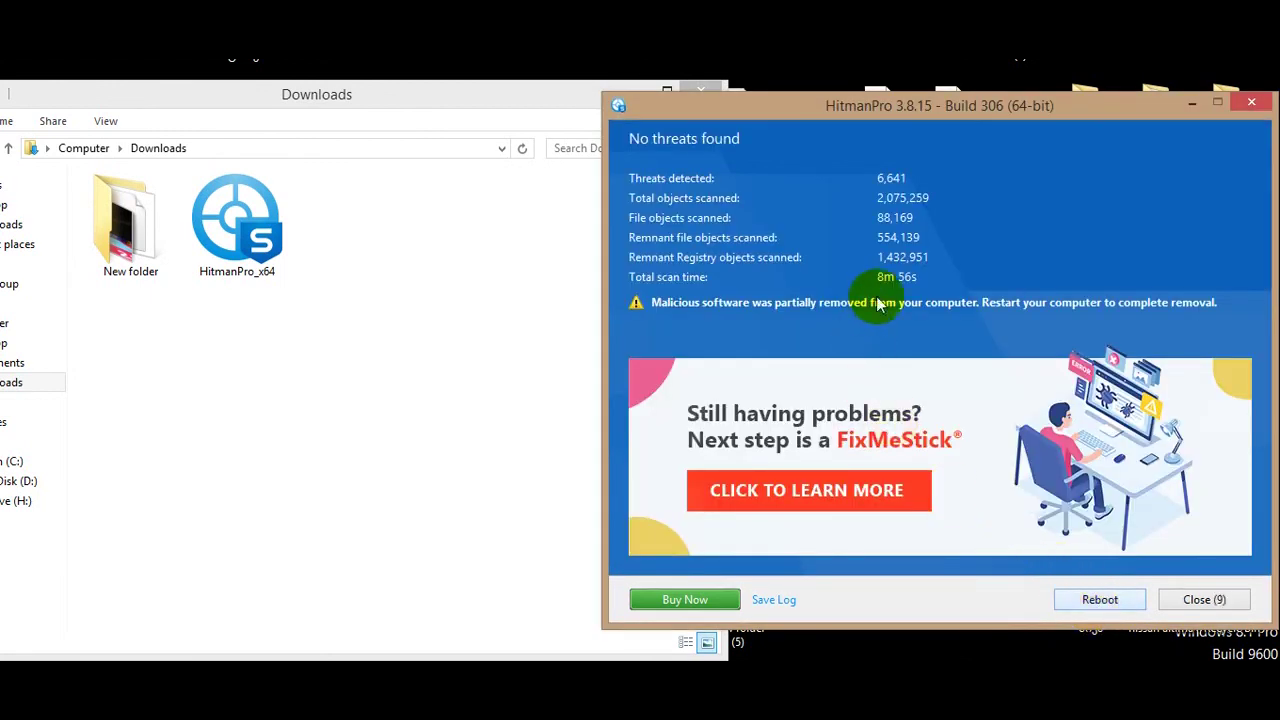